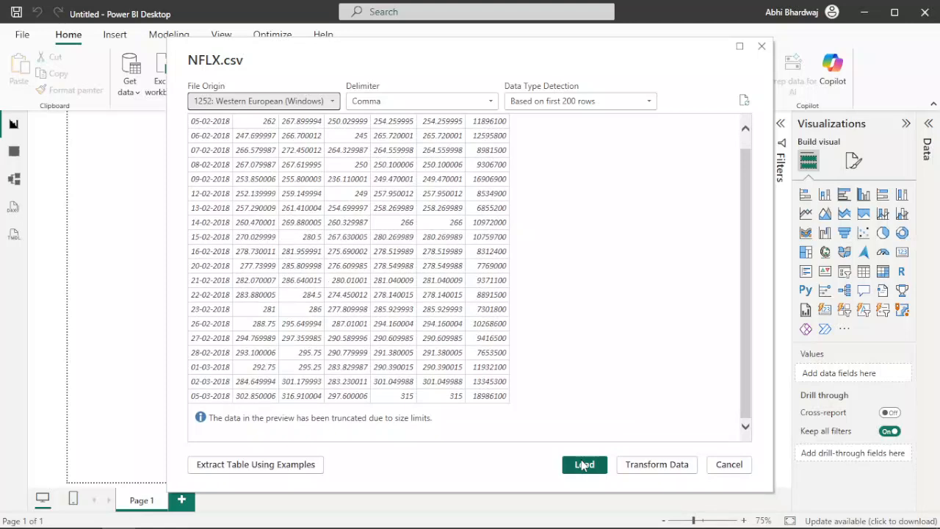
- Load the NFLX.csv data into the report and expand the NFLX table to list its fields
left_click(584, 465)
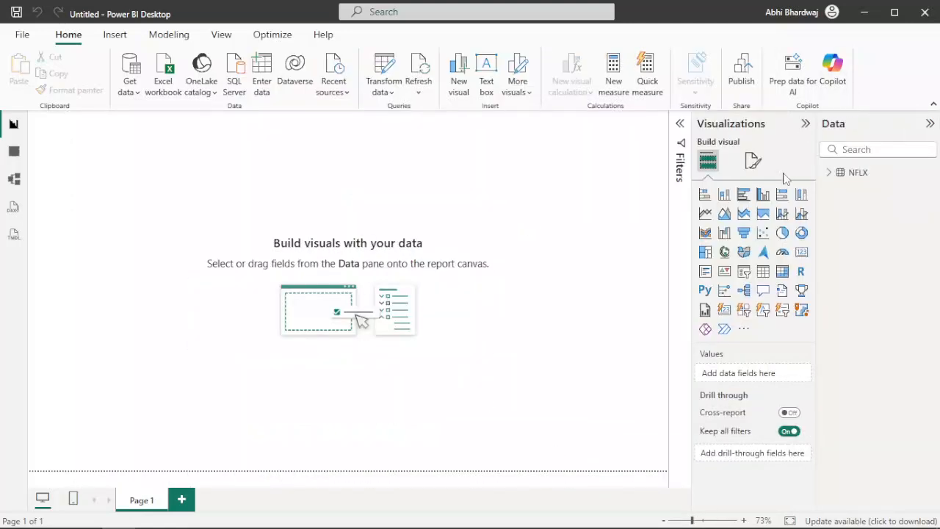
left_click(828, 172)
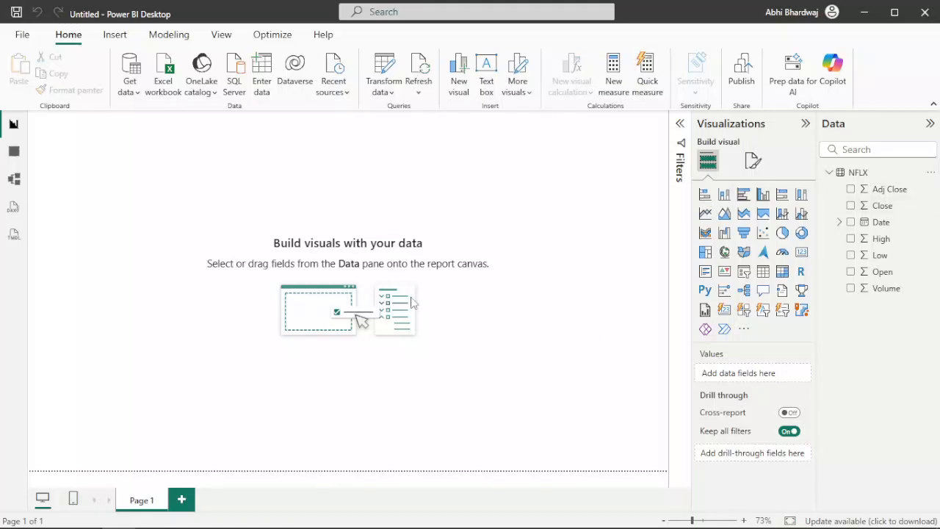
- Set the report page's canvas background to dark grey with 0% transparency
left_click(752, 160)
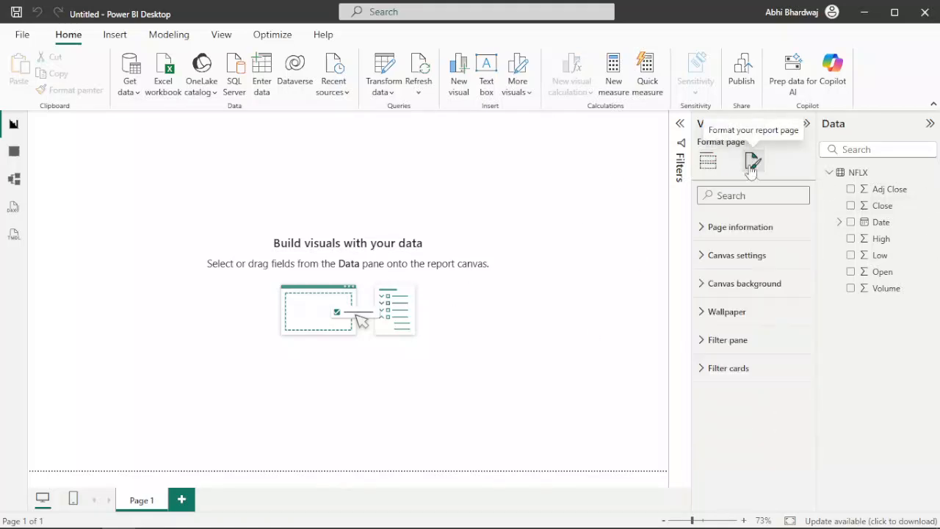
left_click(749, 259)
left_click(745, 465)
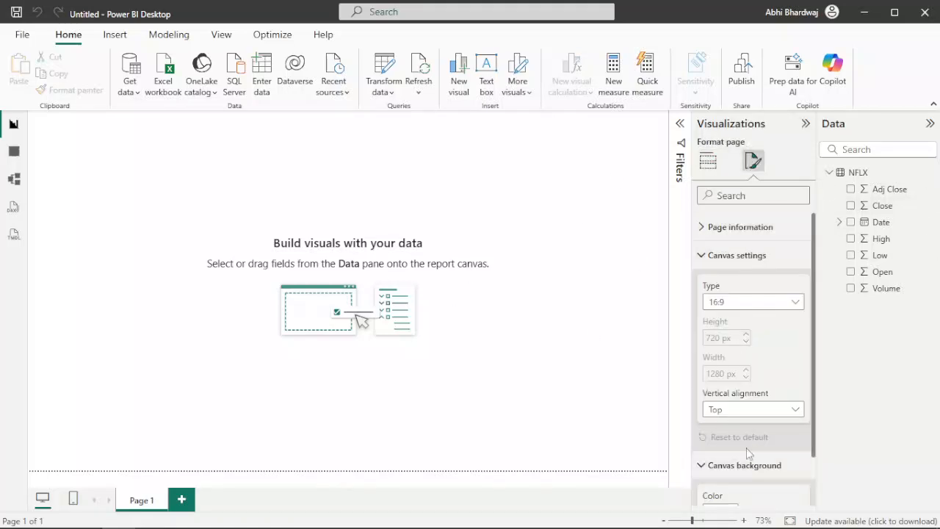
scroll(742, 433, "down", 1)
left_click(719, 442)
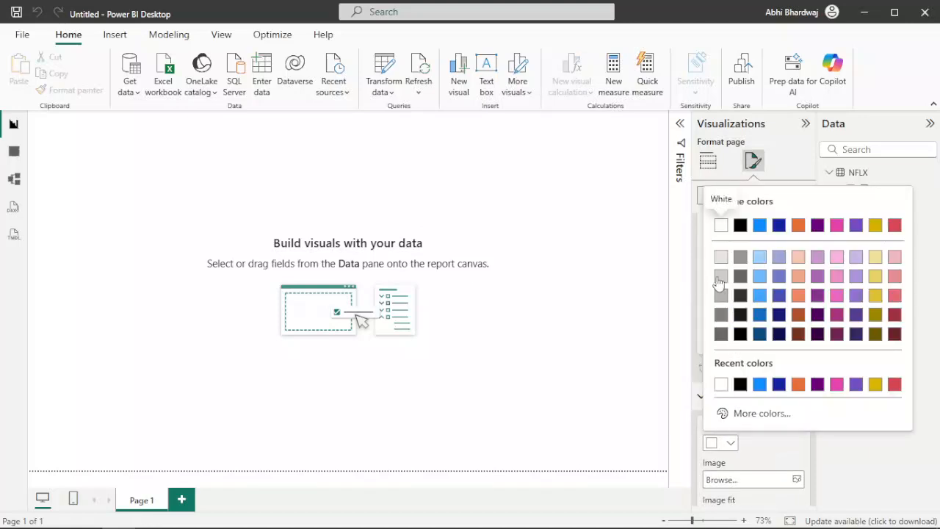
left_click(719, 276)
scroll(761, 447, "down", 1)
left_click(763, 496)
left_click_drag(763, 496, 750, 494)
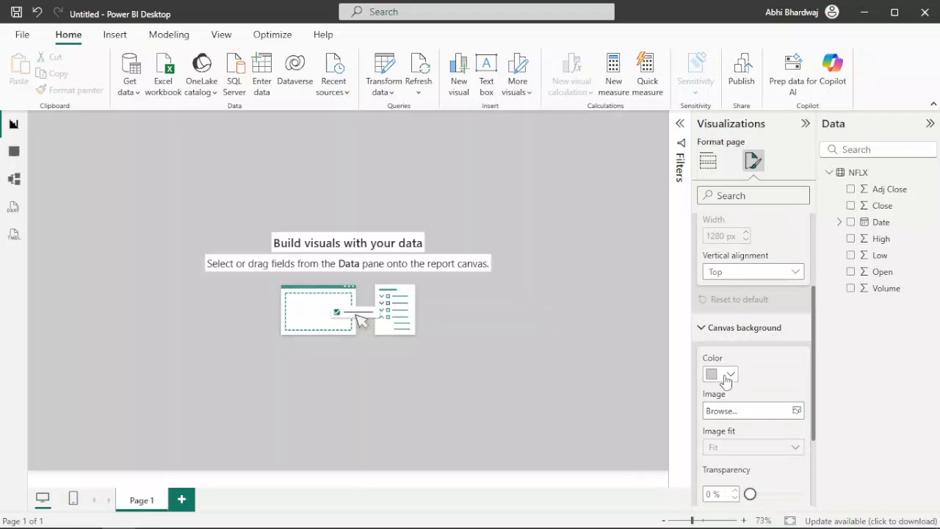
left_click(728, 374)
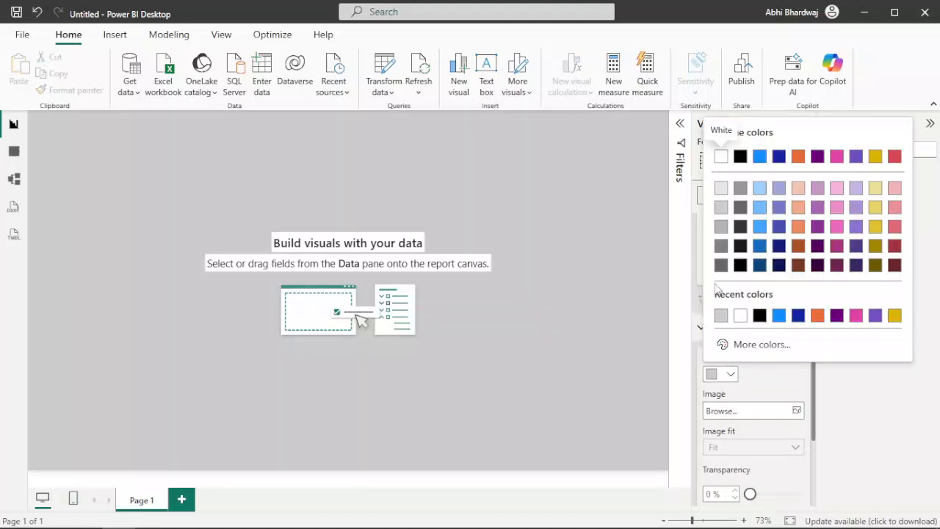
left_click(720, 245)
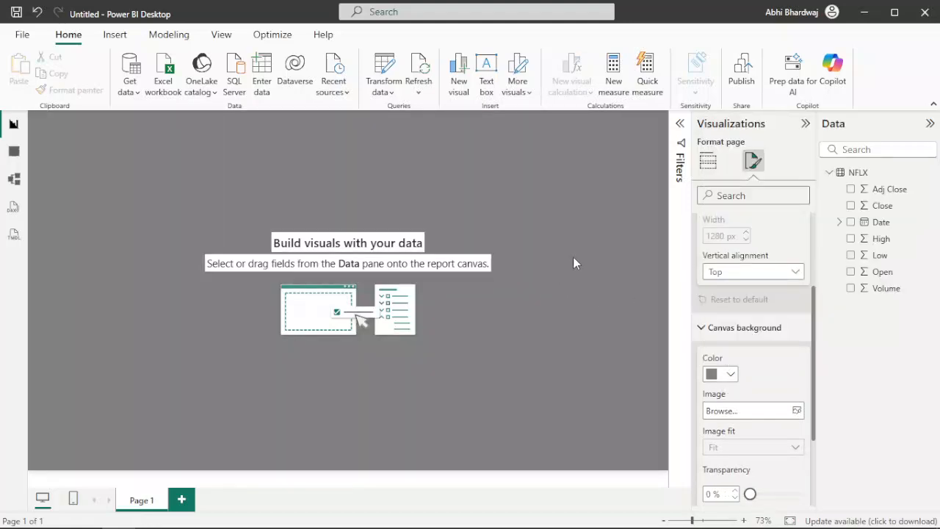
- Add a small card visual near the page's upper-left corner that shows the average of the Close field
left_click(708, 160)
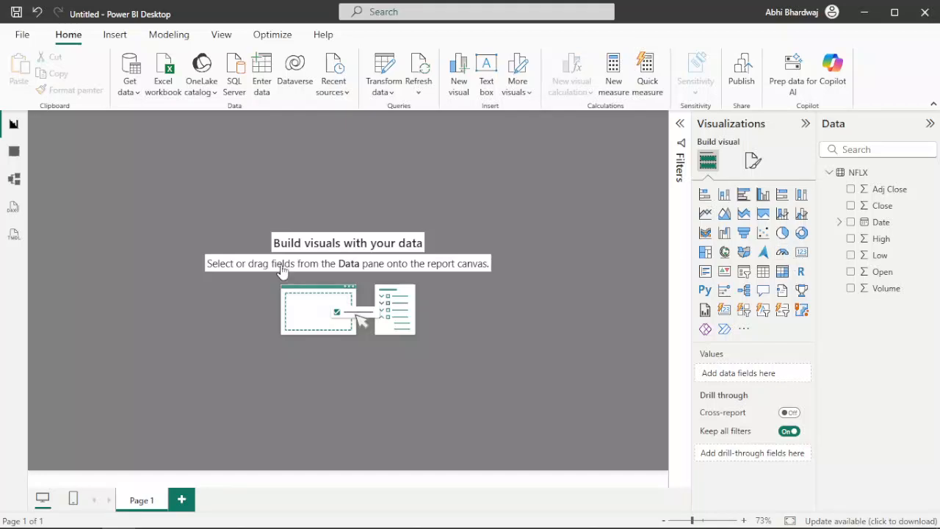
left_click_drag(123, 193, 147, 204)
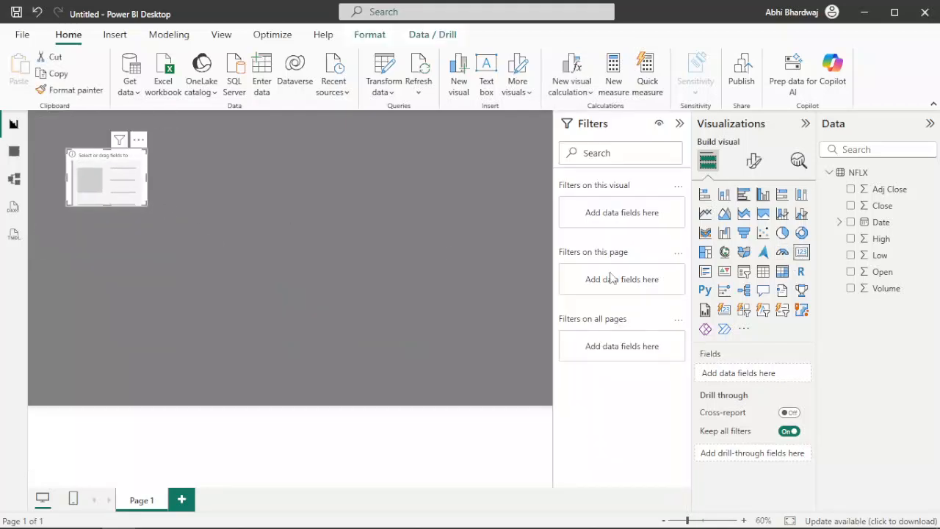
left_click_drag(884, 212, 751, 380)
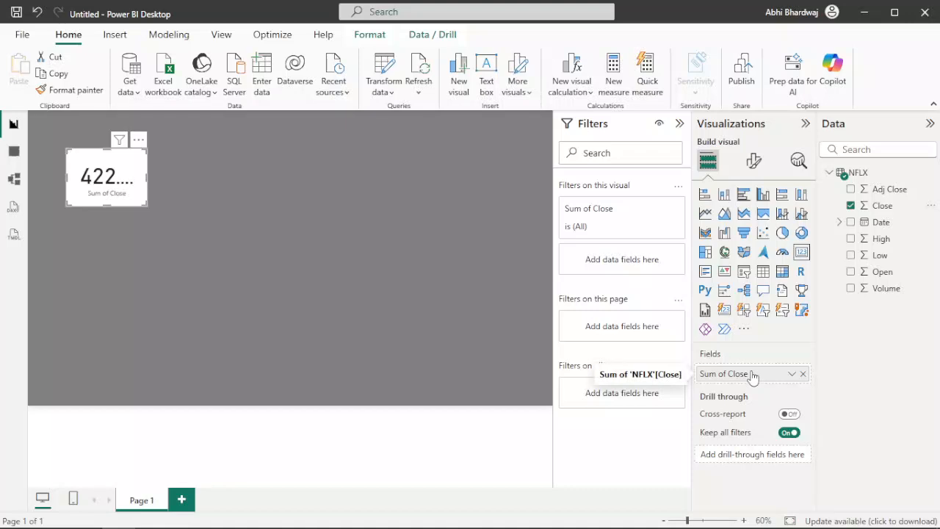
left_click(791, 373)
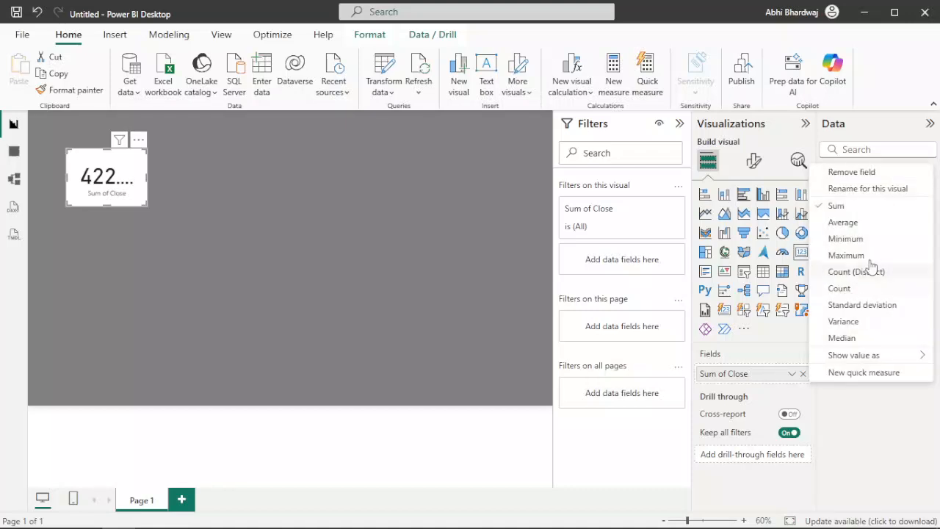
left_click(847, 220)
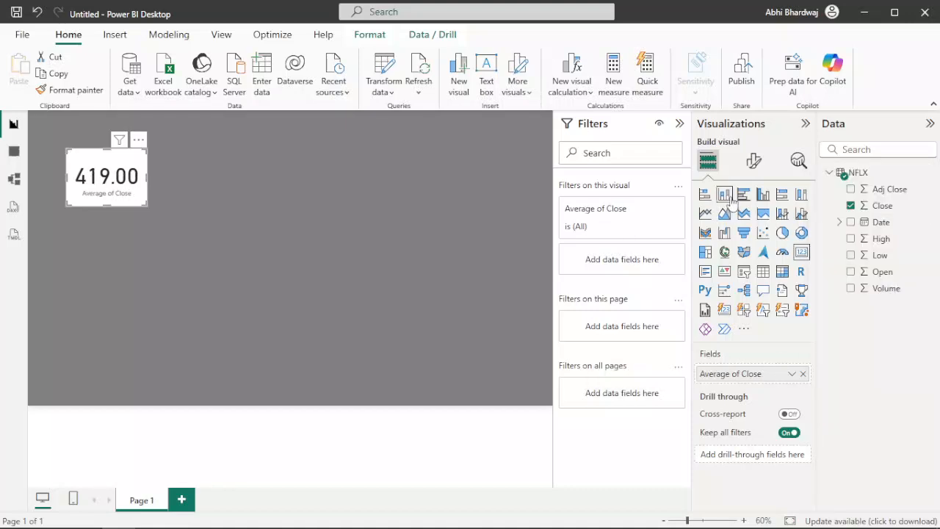
- Turn off the card's category label and set its callout value font to Arial Black, size 25
left_click(753, 160)
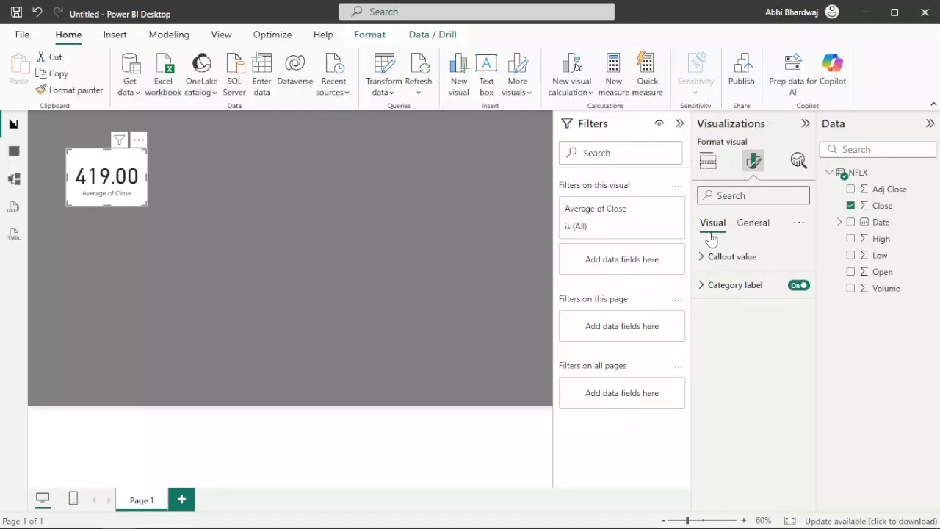
left_click(798, 285)
left_click(703, 256)
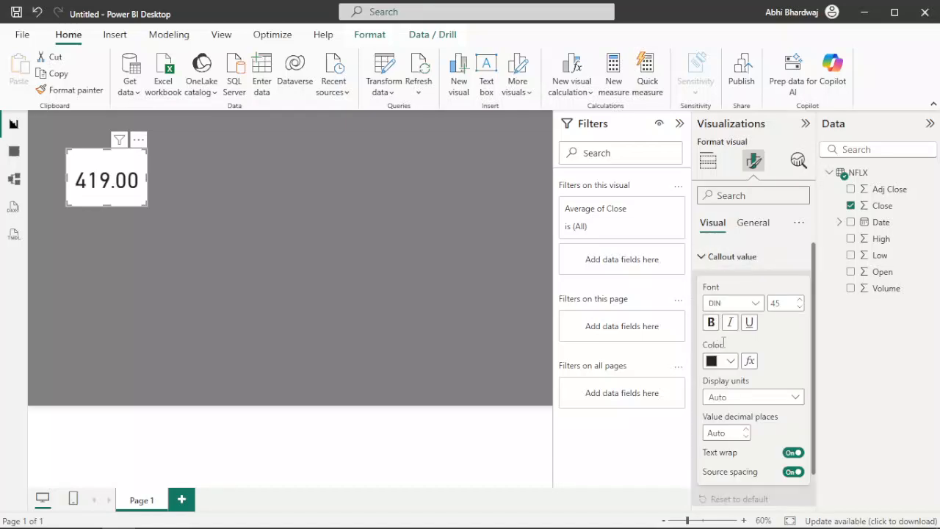
left_click(733, 302)
left_click(728, 94)
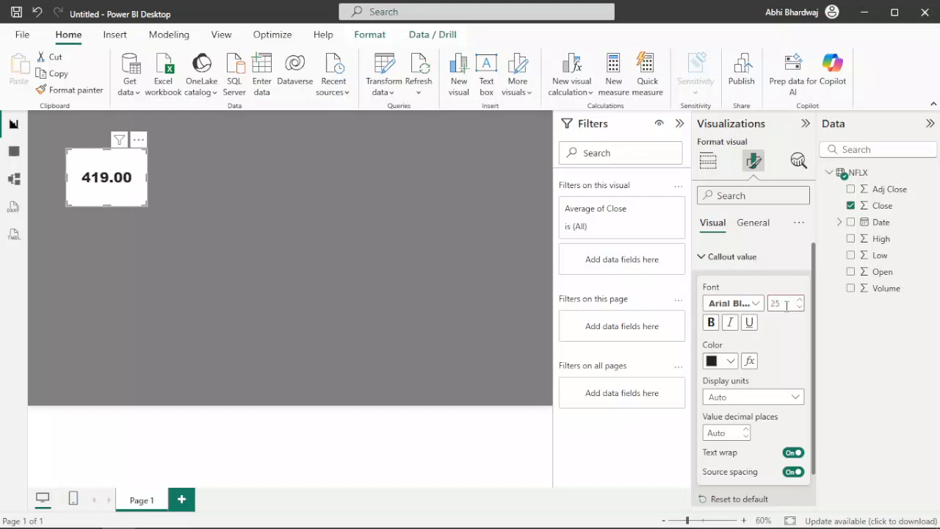
- Turn on the card's title and set its text to "Average Closing Price"
left_click(760, 226)
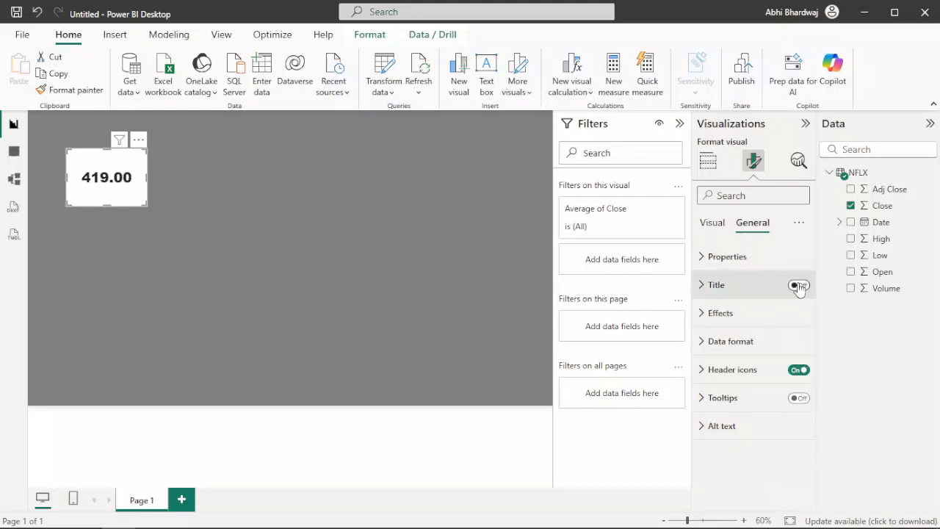
left_click(754, 293)
left_click(737, 354)
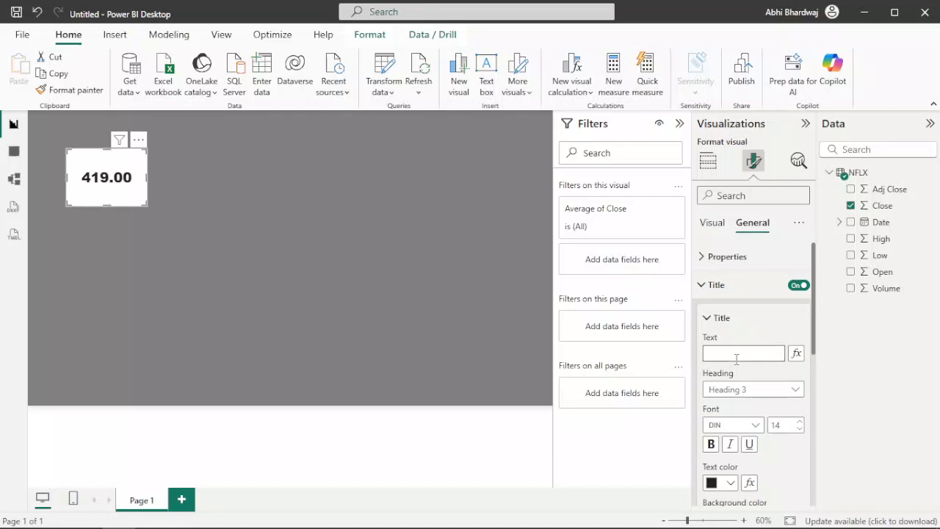
type("Average C")
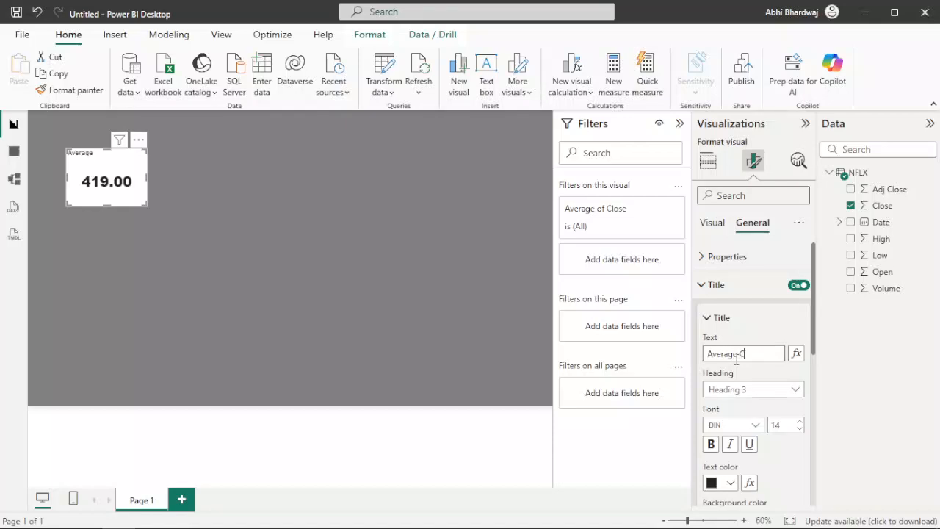
type("losing Price")
- Format the card's title in Arial Black, size 11, with centered horizontal alignment
left_click(745, 425)
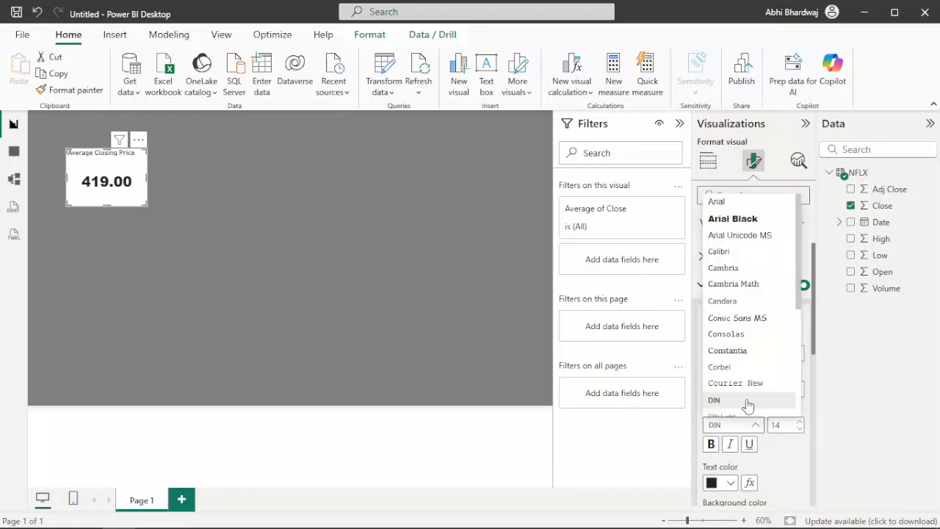
left_click(734, 216)
scroll(754, 455, "down", 2)
left_click(729, 487)
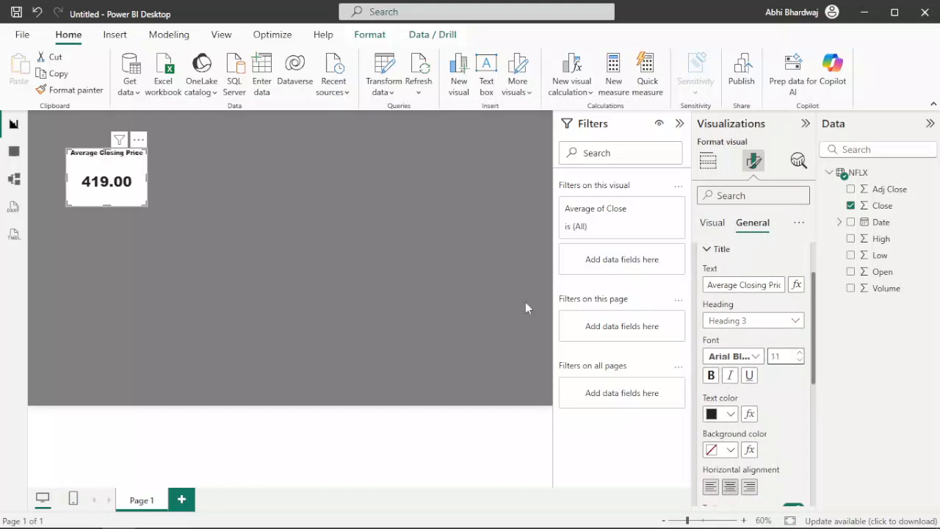
- Enable the visual border and the shadow in the card's effects
left_click(710, 222)
left_click(742, 224)
scroll(779, 374, "down", 5)
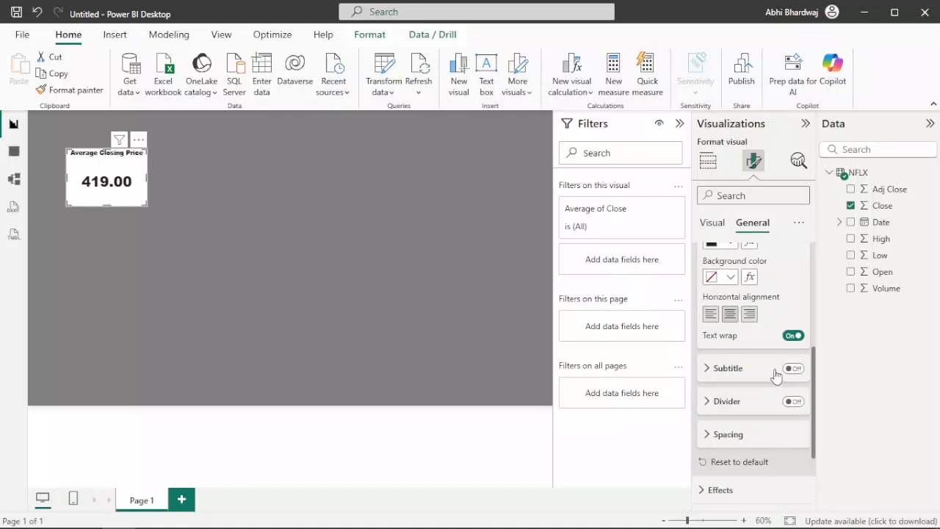
scroll(756, 389, "down", 2)
left_click(755, 379)
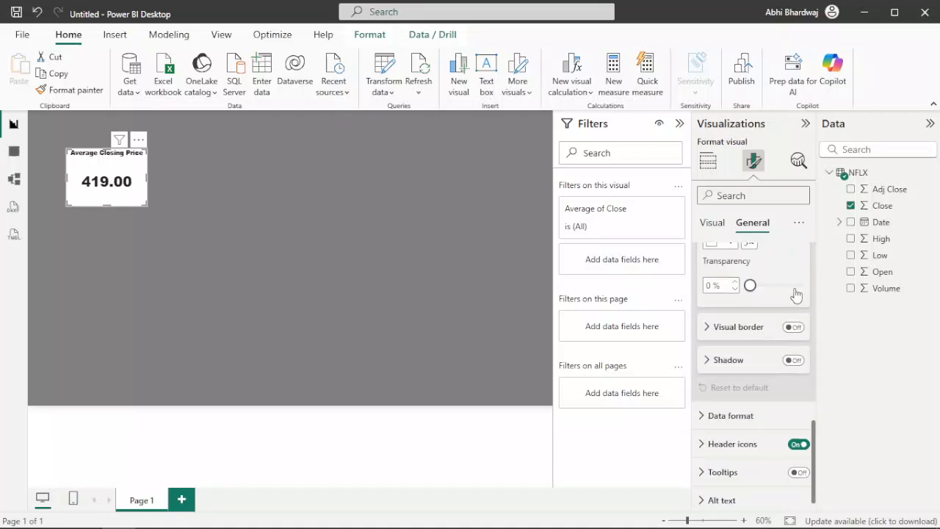
left_click(792, 327)
left_click(793, 359)
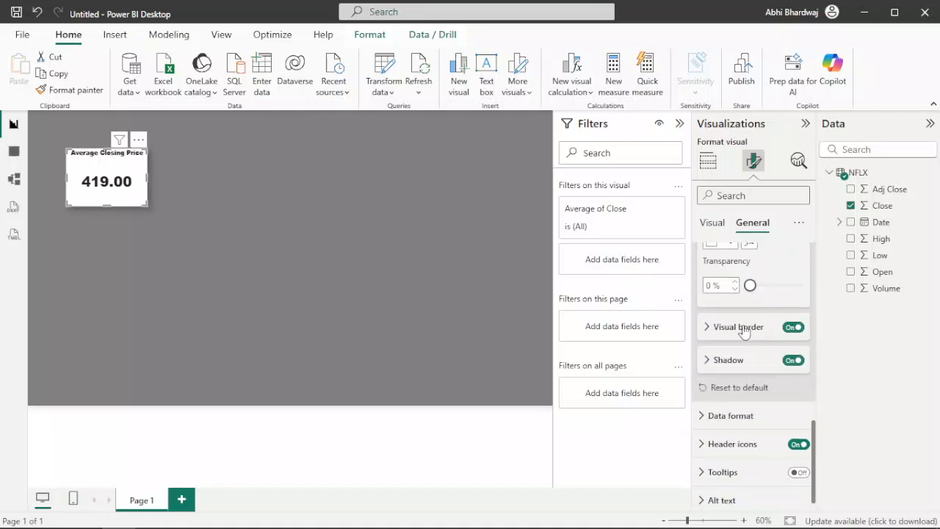
- Make the card's border white with 20 px rounded corners and a 5 px width
left_click(745, 329)
left_click(730, 365)
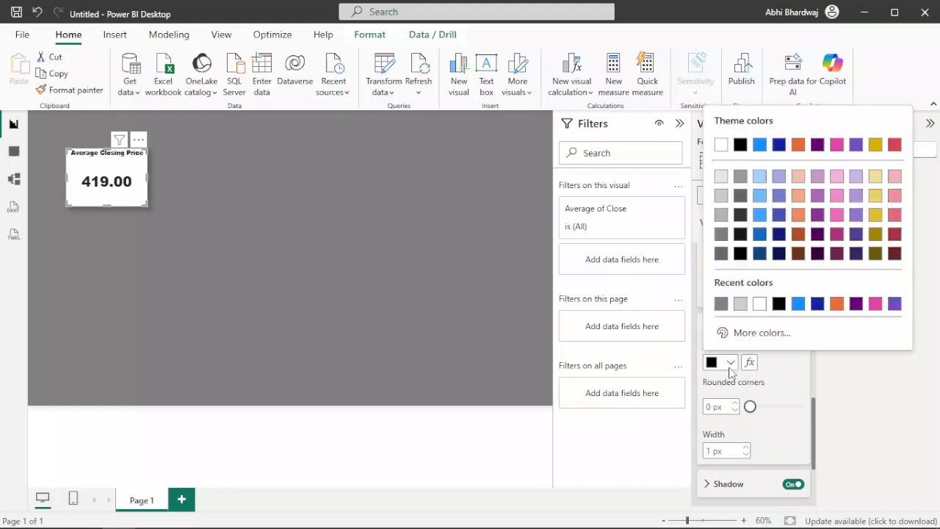
left_click(759, 304)
left_click_drag(751, 407, 783, 409)
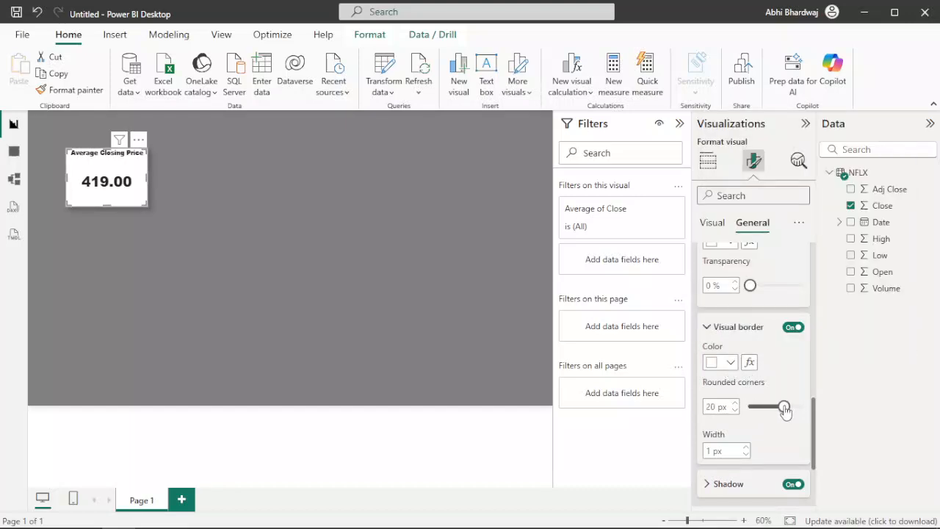
left_click(749, 450)
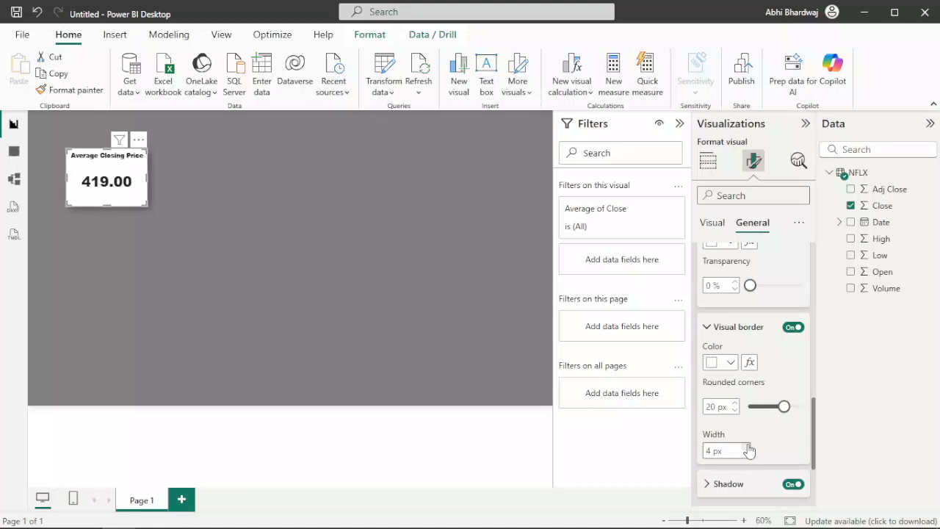
- Set the card's shadow color to light grey and move the card closer to the page's upper-left corner
left_click(730, 488)
left_click(716, 381)
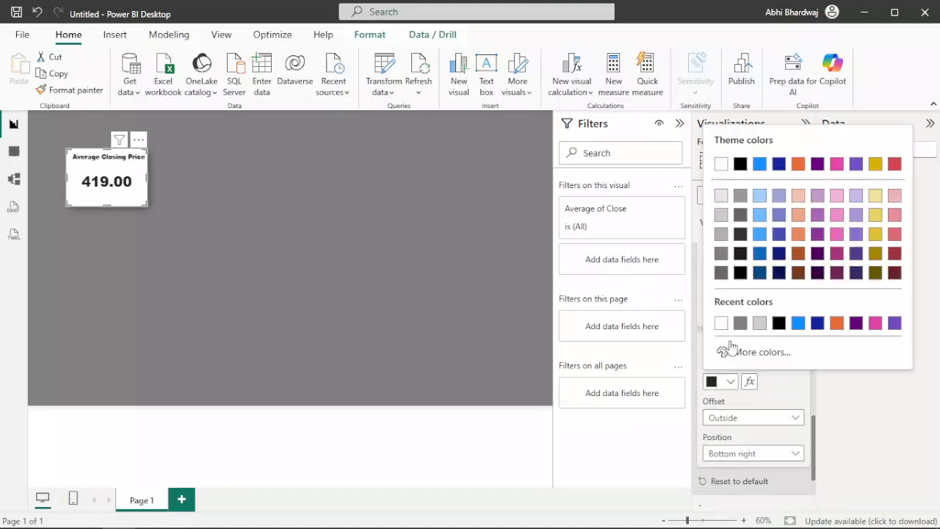
left_click(758, 324)
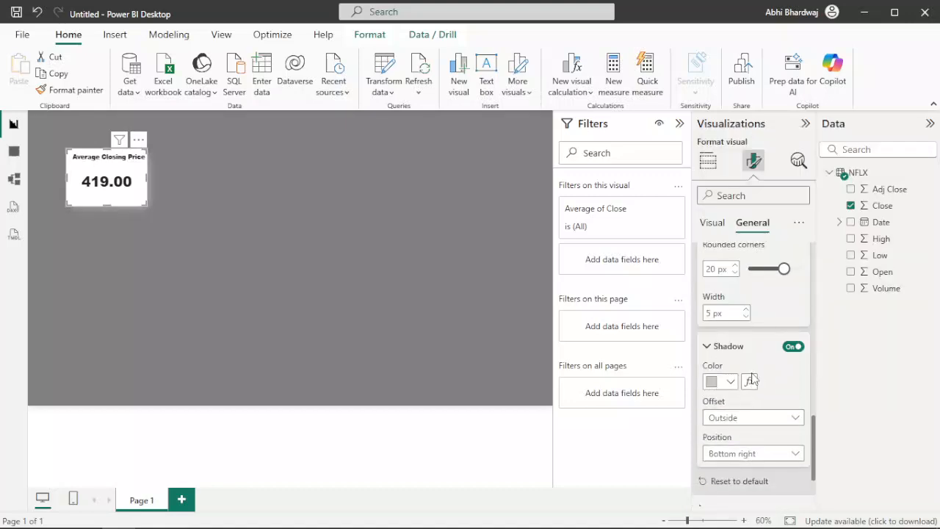
left_click(320, 245)
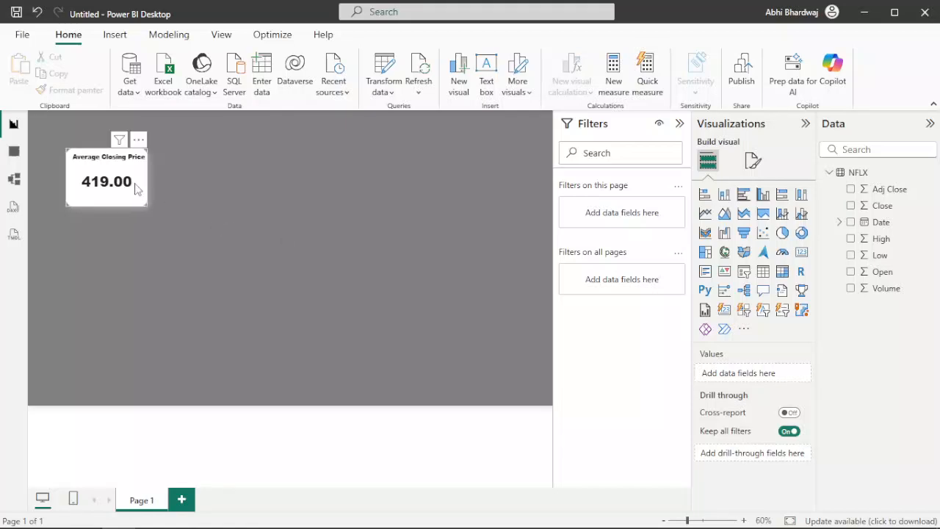
left_click_drag(115, 180, 90, 166)
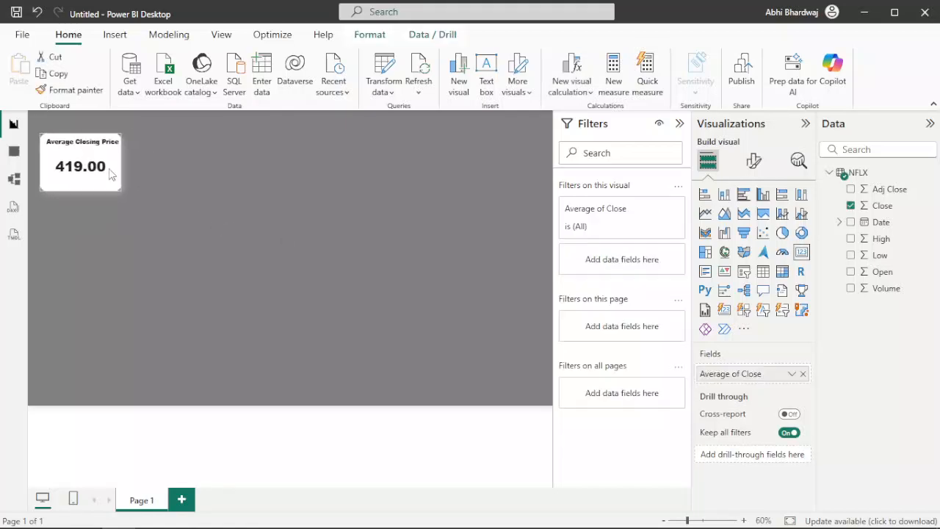
- Change the card's visual border to a custom bright red color
left_click(753, 160)
left_click(752, 221)
left_click(754, 308)
scroll(750, 411, "down", 2)
scroll(749, 411, "down", 3)
left_click(727, 329)
left_click(729, 365)
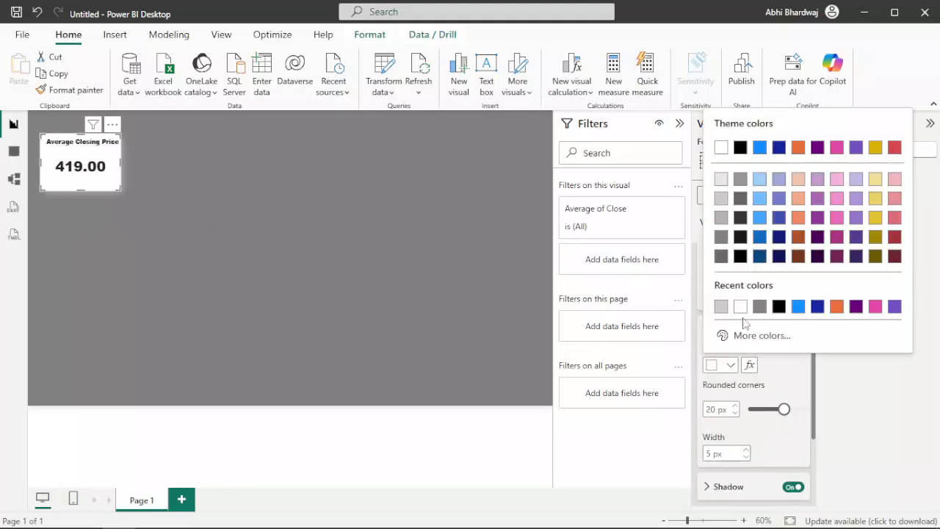
left_click(762, 335)
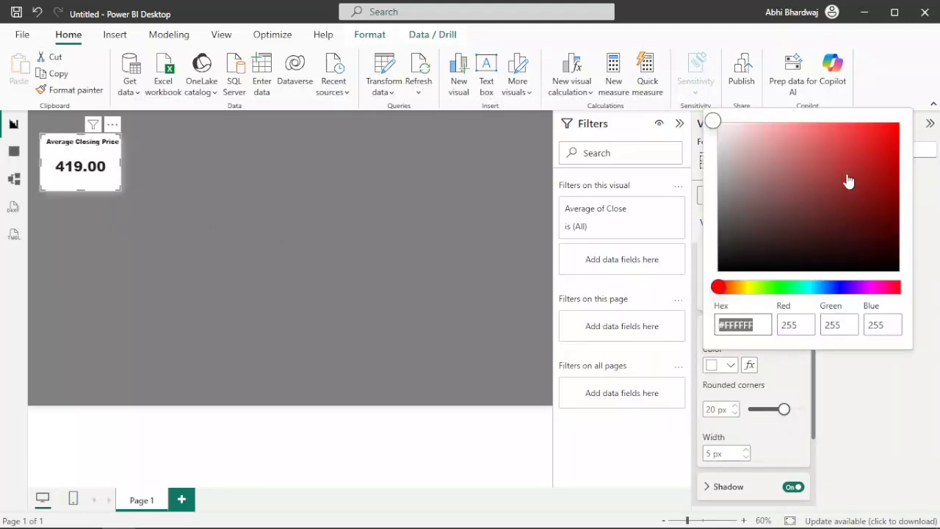
left_click(881, 127)
left_click(795, 387)
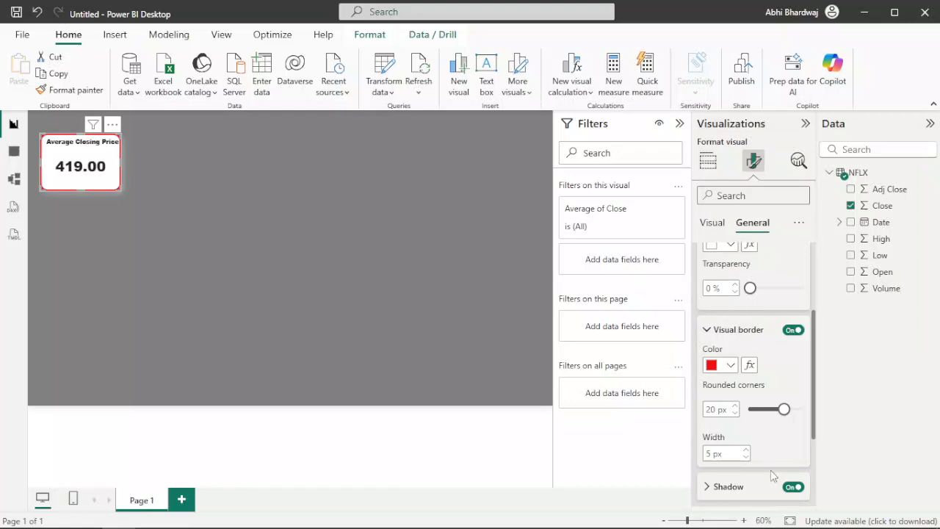
- Change the card's shadow color to the same bright red as its border
left_click(730, 486)
left_click(723, 384)
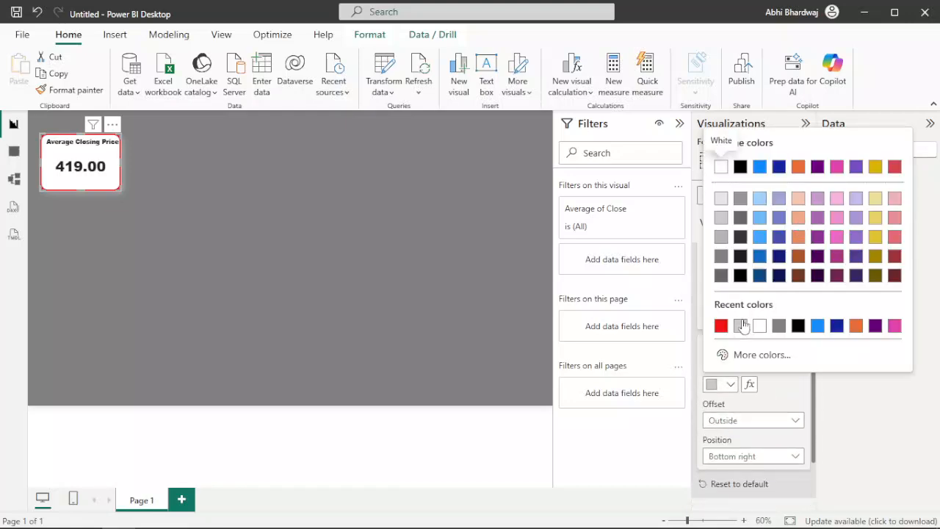
left_click(721, 326)
left_click(354, 225)
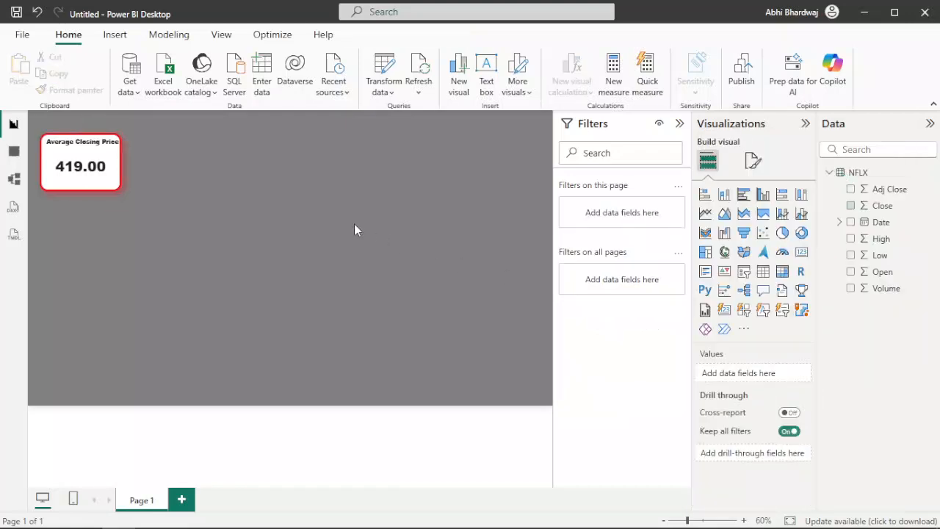
- Widen the Average Closing Price card until its title fits comfortably on one line
left_click(112, 147)
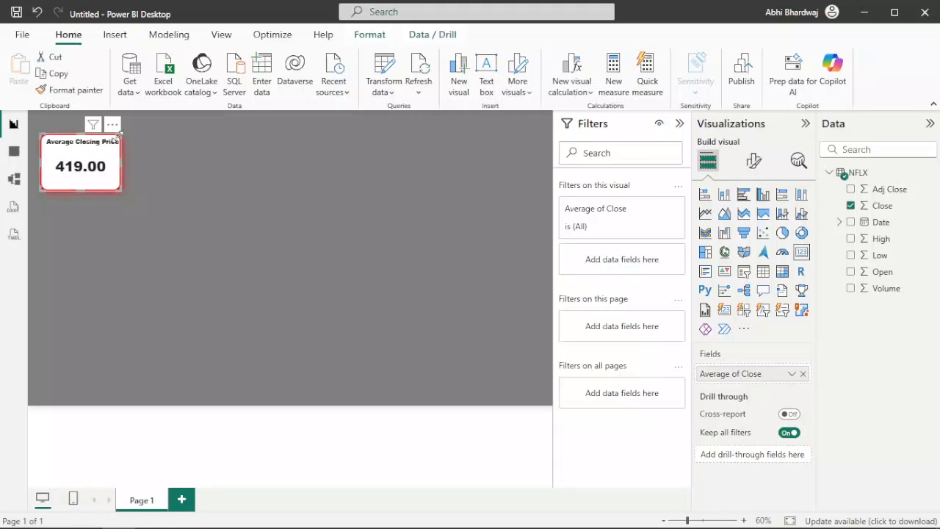
left_click_drag(120, 139, 127, 141)
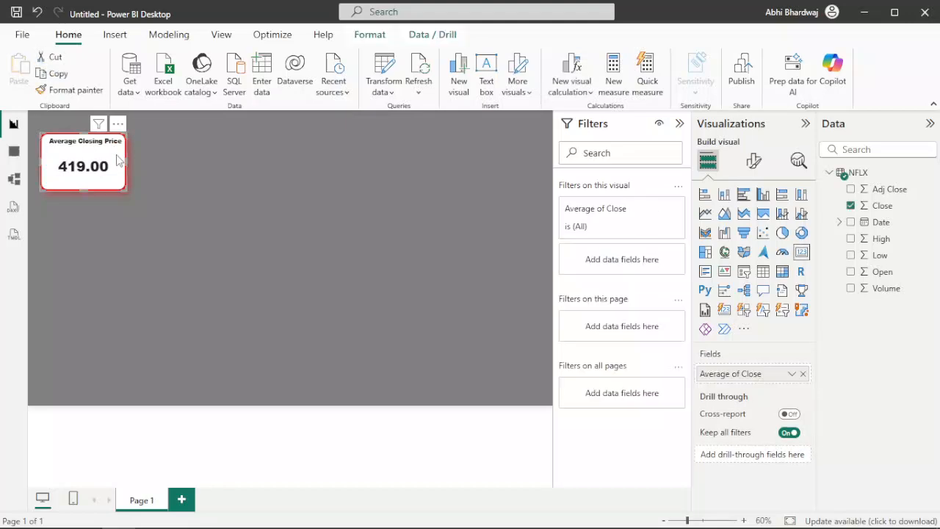
left_click(754, 161)
left_click(752, 222)
left_click(756, 285)
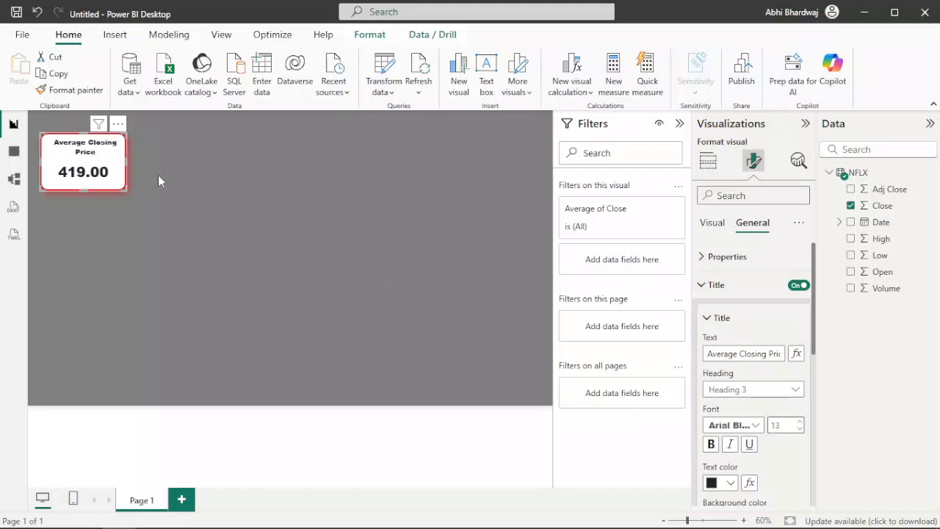
left_click_drag(123, 166, 139, 158)
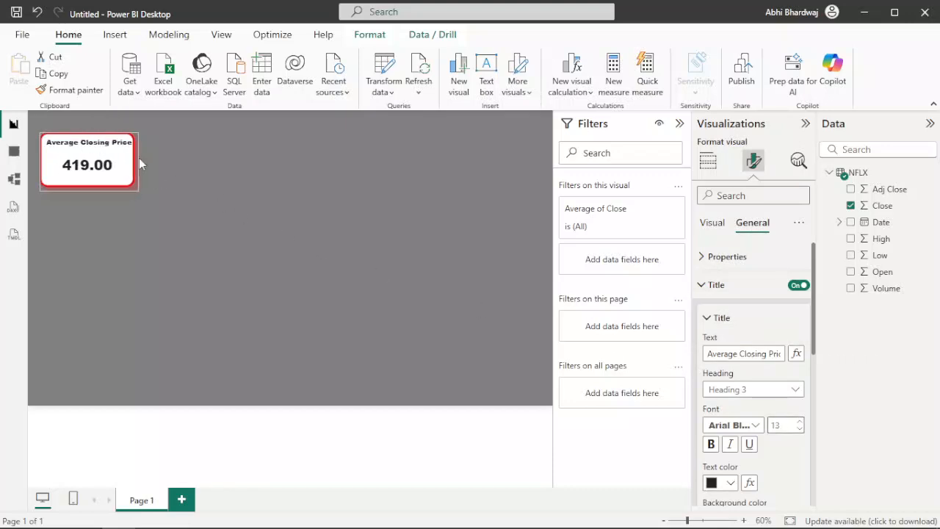
left_click(189, 172)
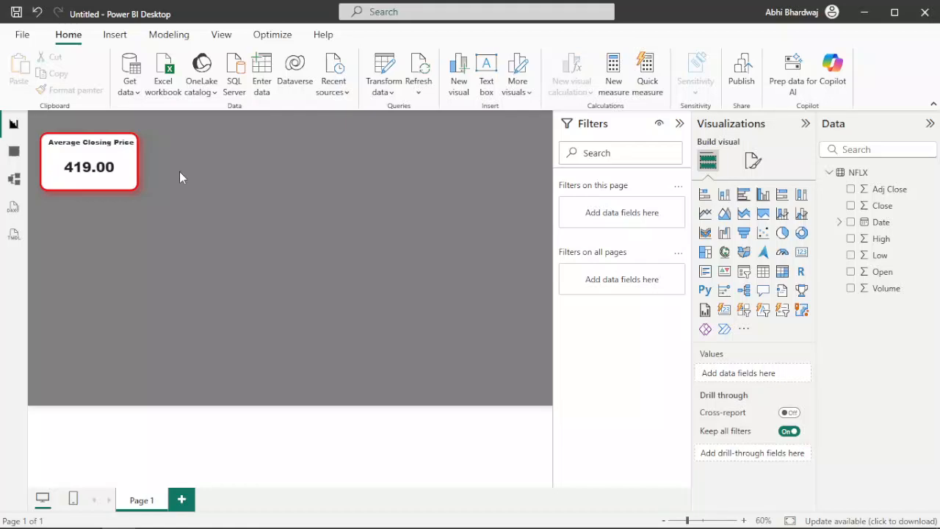
- Duplicate the Average Closing Price card twice and line up the three cards in an evenly spaced row
left_click(124, 166)
key("ctrl+c")
key("ctrl+v")
left_click_drag(125, 166, 324, 167)
key("ctrl+v")
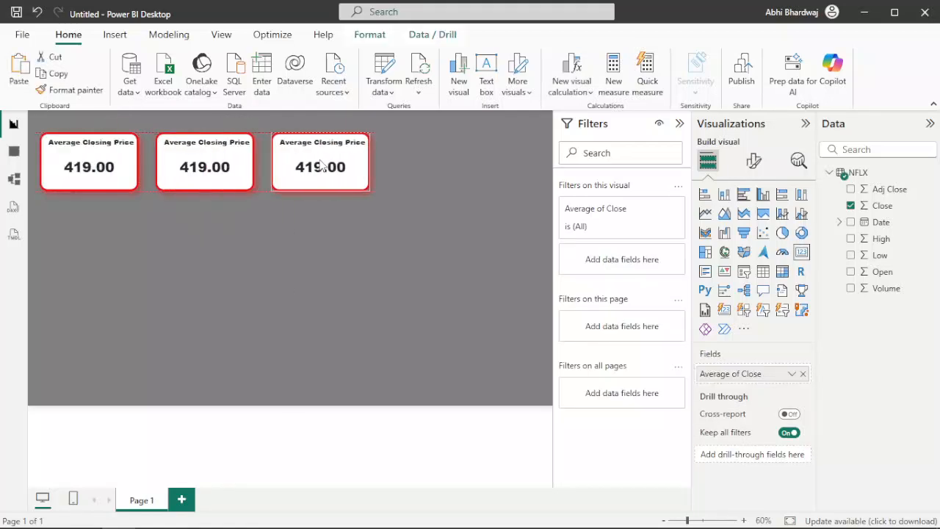
- Replace the middle card's closing price field with the Volume field
left_click(193, 172)
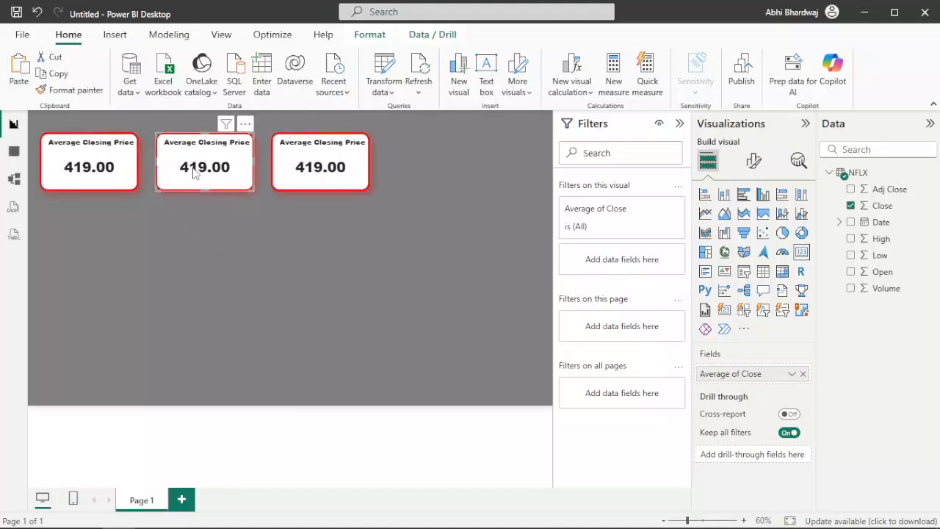
left_click(802, 373)
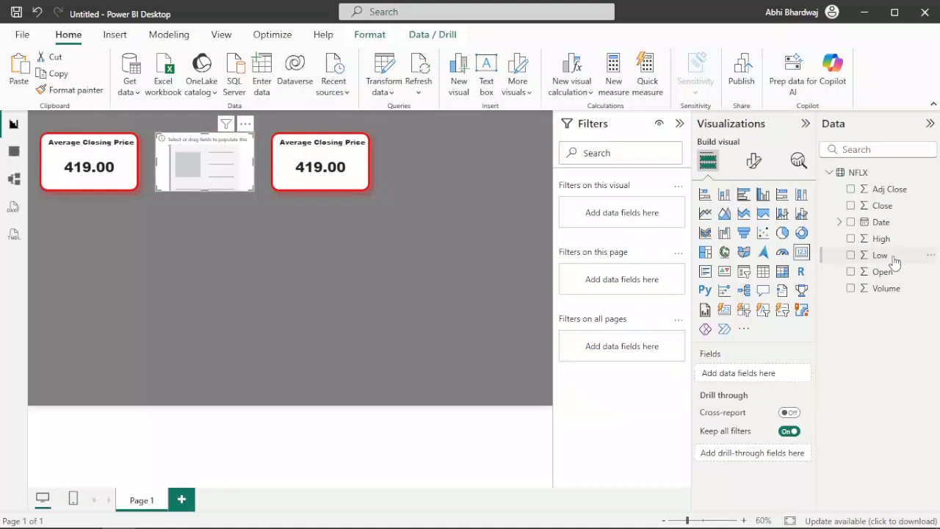
left_click_drag(896, 289, 763, 374)
right_click(766, 375)
- Change the middle card's title to "Total Trading Volume"
left_click(756, 162)
left_click(742, 222)
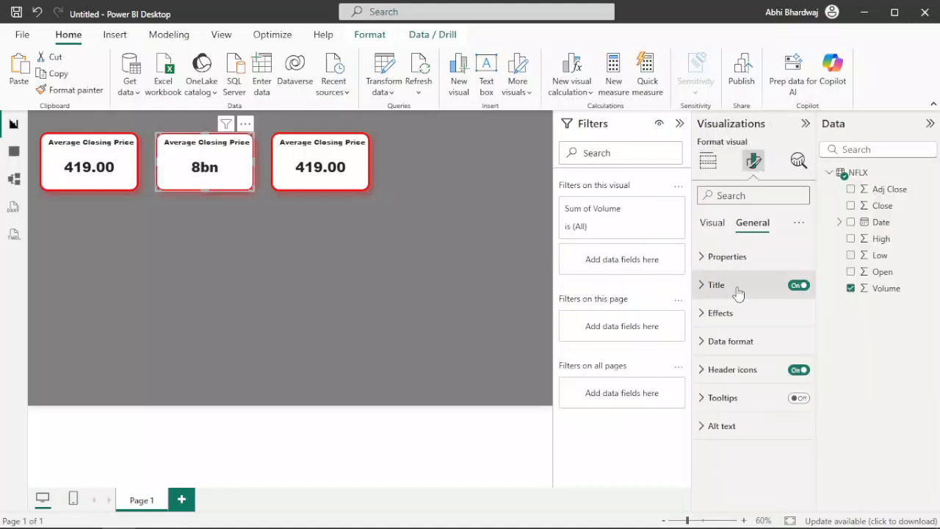
left_click(739, 287)
double_click(741, 352)
key("ctrl+a")
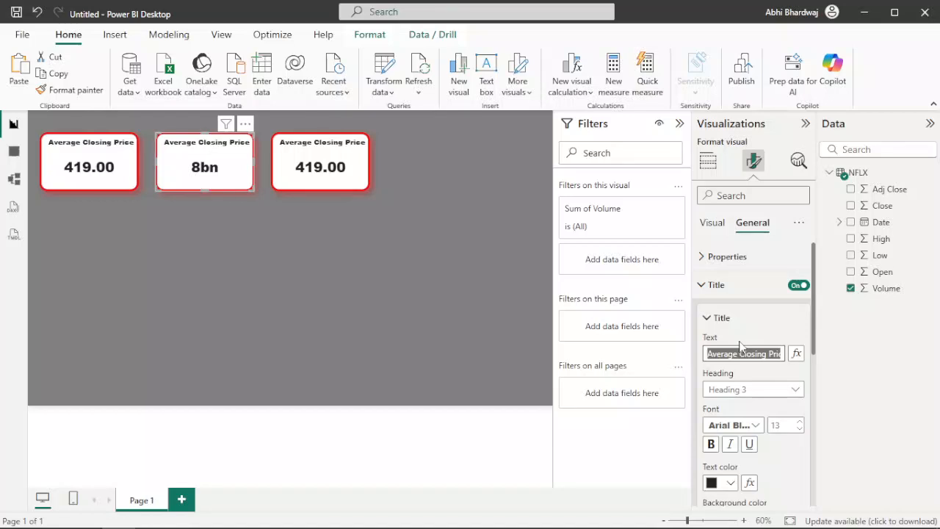
type("Total")
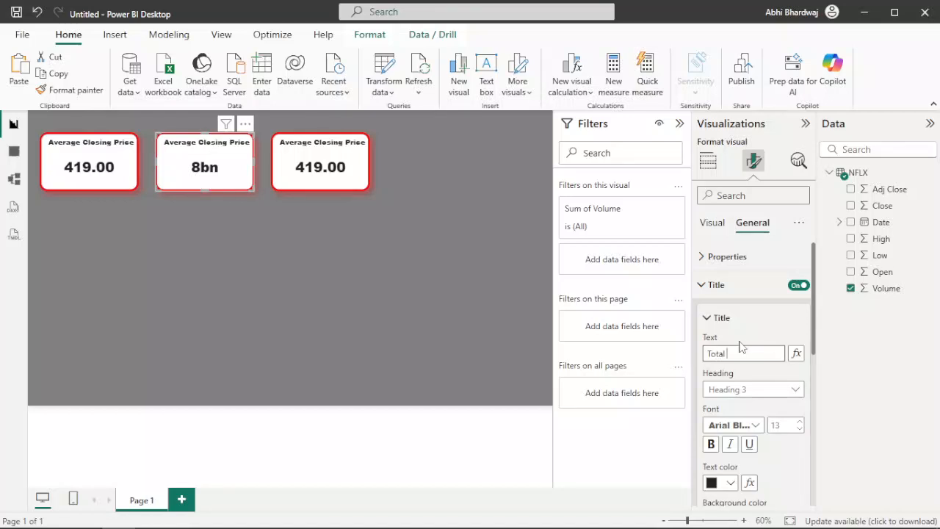
type(" Trading Volume")
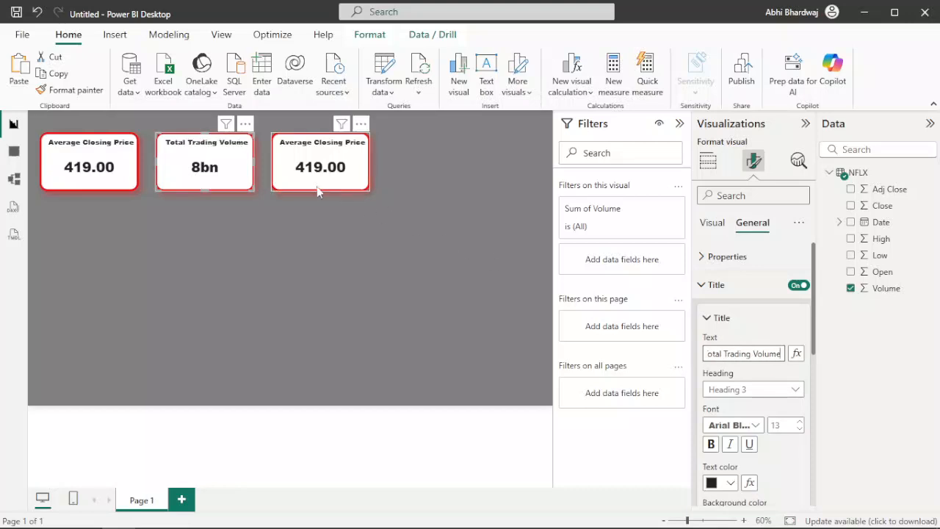
- Change the third card's title to "Highest Closing Price"
left_click(304, 181)
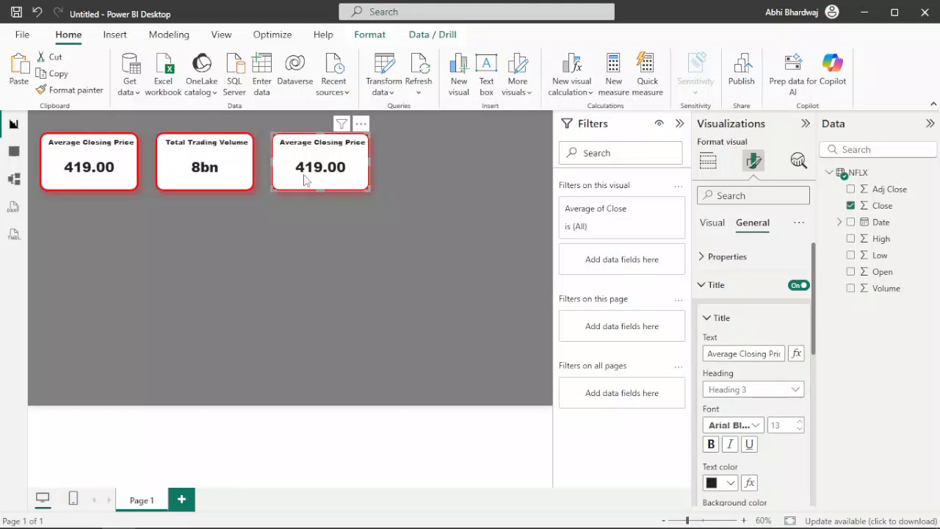
left_click_drag(738, 349, 633, 350)
type("Highest")
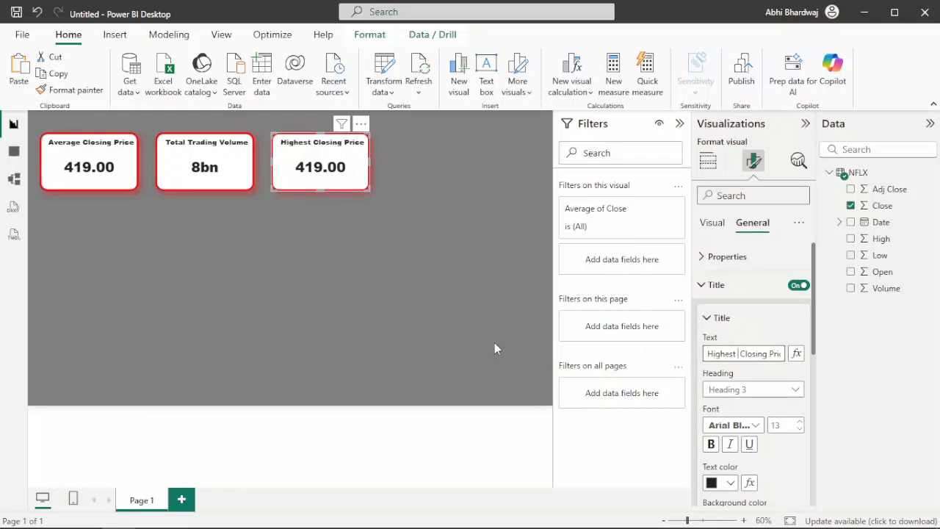
- Set the aggregation of the Close field in the Highest Closing Price card to Maximum
left_click(711, 222)
left_click(706, 163)
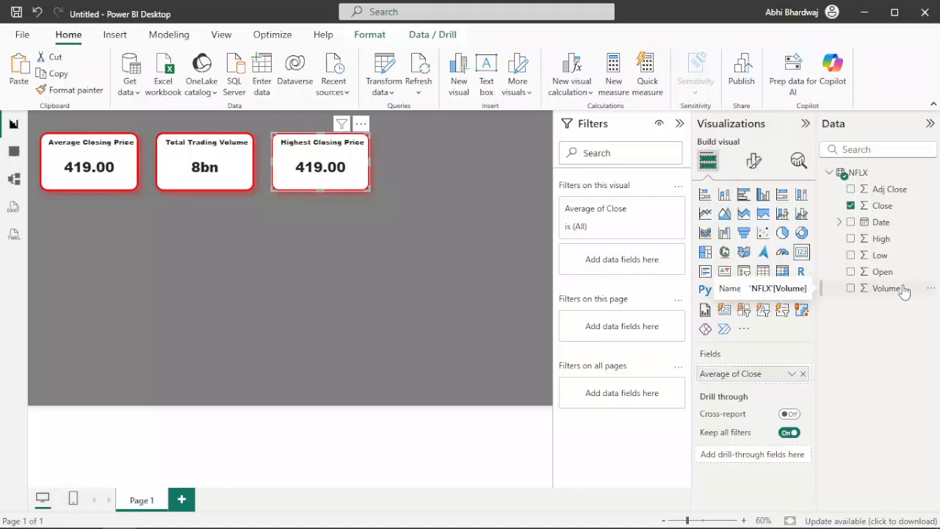
left_click_drag(897, 207, 904, 233)
right_click(748, 374)
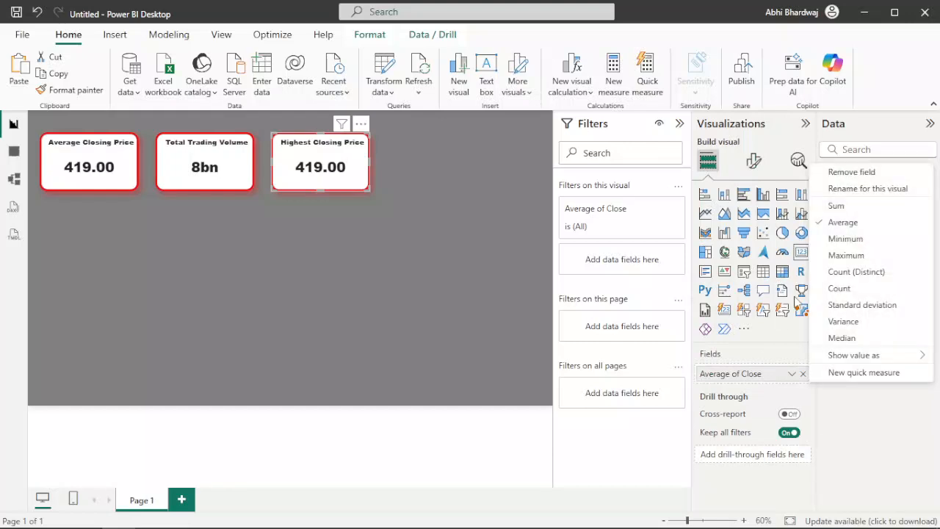
left_click(828, 252)
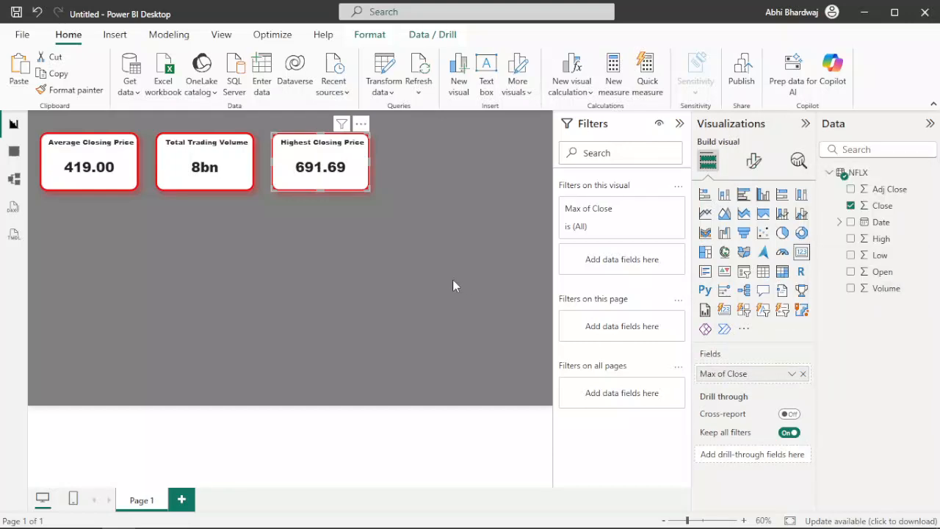
left_click(254, 291)
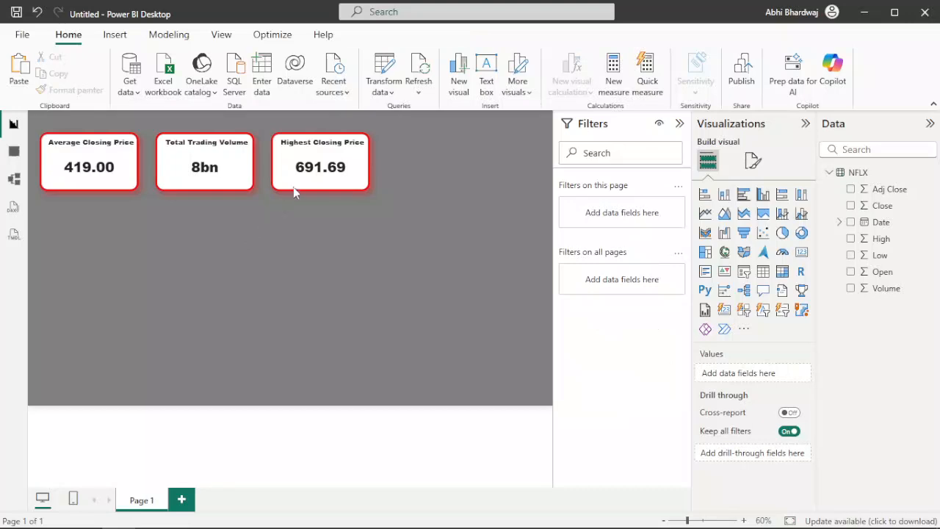
- Set the Highest Closing Price card's title font to Segoe UI Bold, size 16
left_click(339, 166)
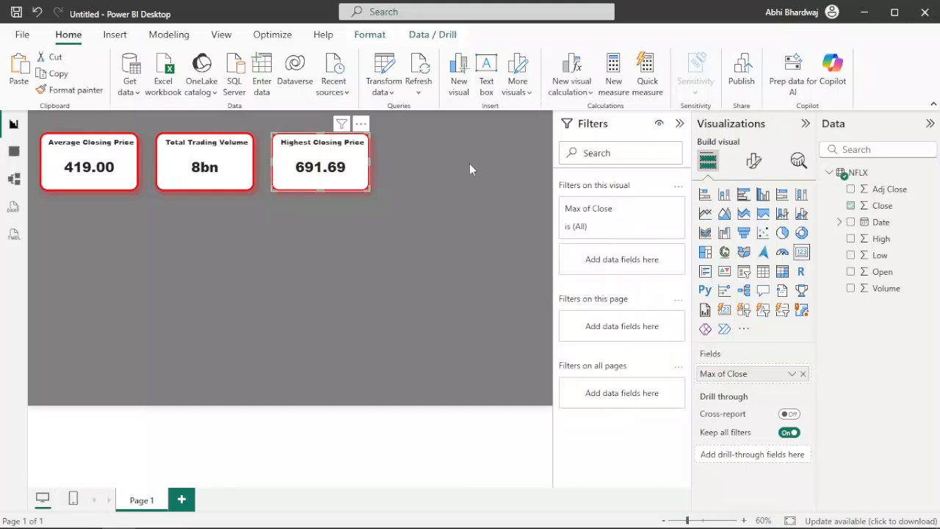
left_click(753, 160)
left_click(750, 223)
left_click(741, 287)
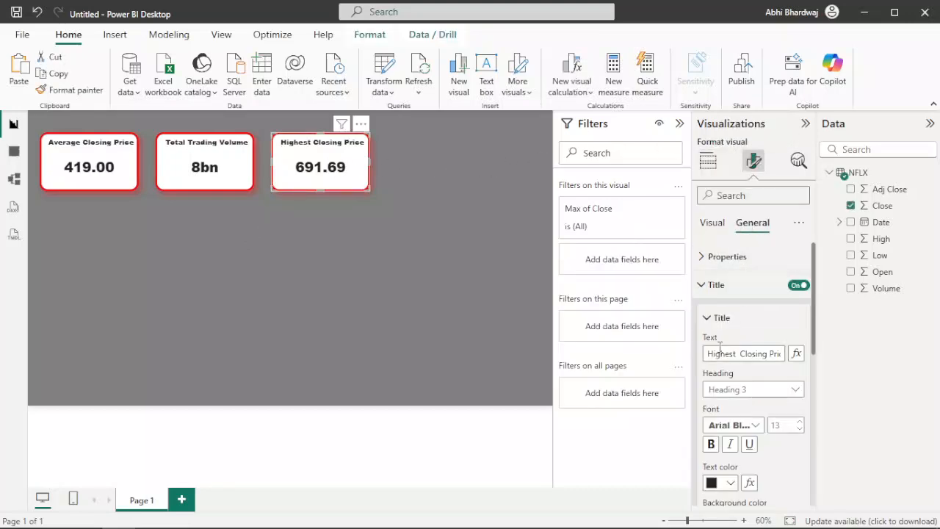
left_click(729, 425)
scroll(742, 396, "down", 1)
scroll(742, 396, "down", 5)
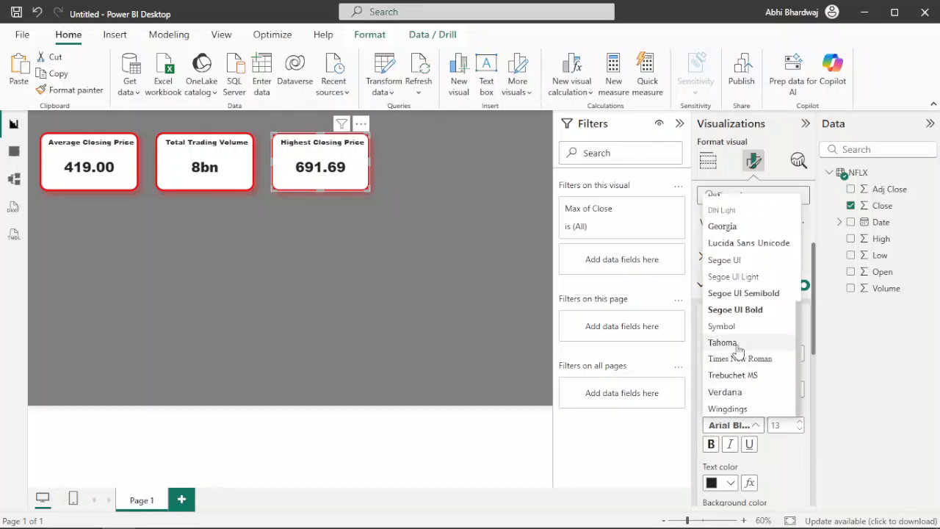
left_click(731, 310)
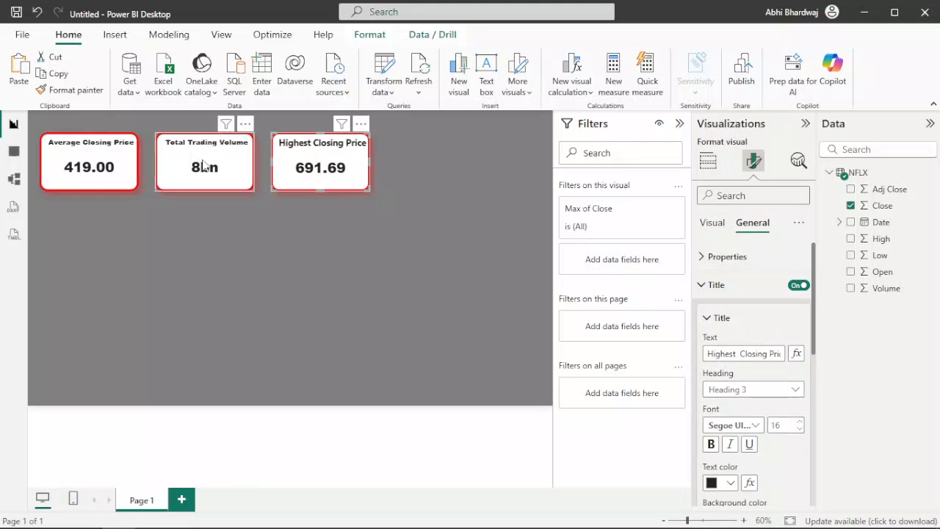
- Give the Total Trading Volume card's title the same Segoe UI font style as the Highest Closing Price card, size 16
left_click(202, 163)
left_click(733, 425)
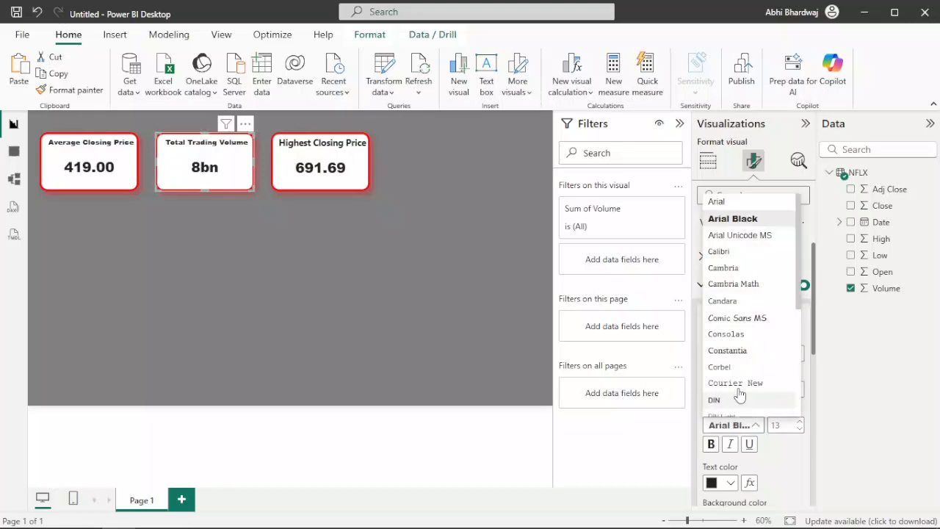
scroll(754, 291, "down", 3)
left_click(738, 375)
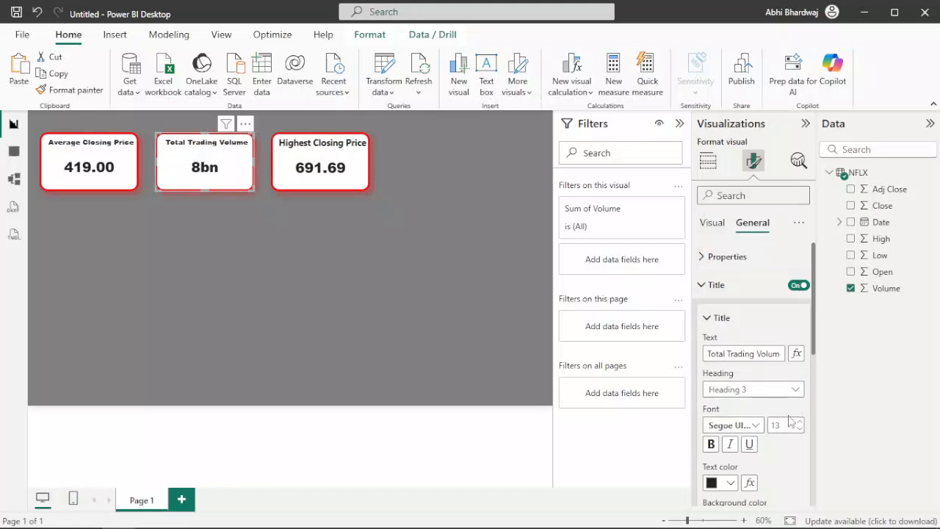
left_click(799, 421)
left_click(800, 421)
left_click(799, 421)
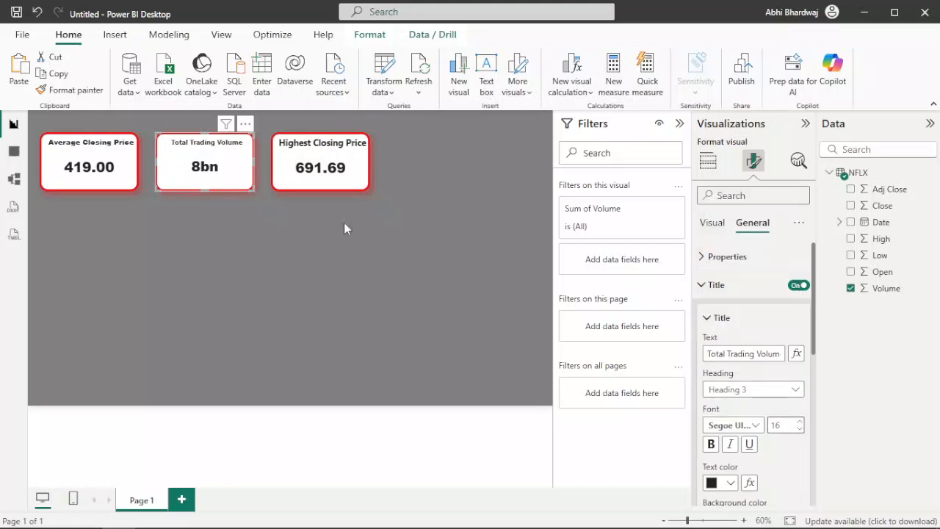
- Try several title font sizes on the Average Closing Price card and settle on 15, keeping Arial Black
left_click(125, 161)
left_click(731, 426)
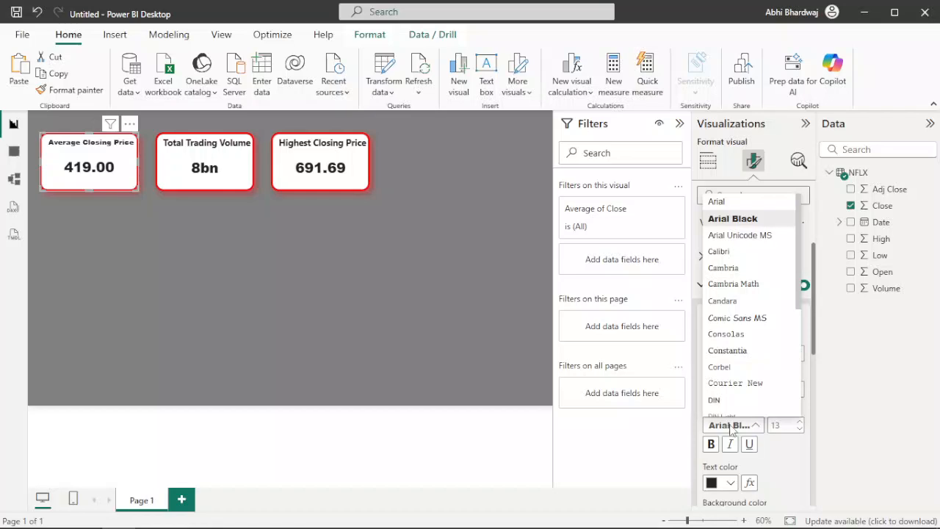
left_click(777, 450)
left_click(799, 421)
left_click(801, 423)
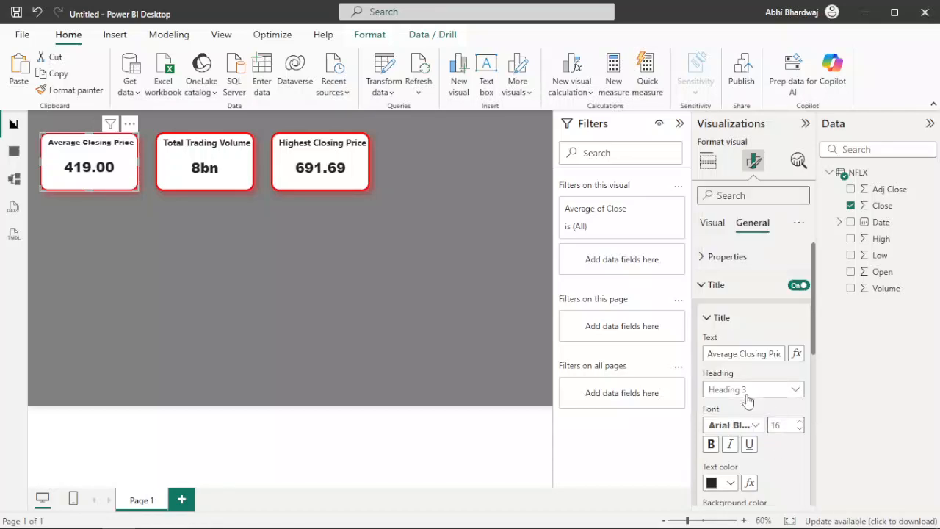
left_click(799, 430)
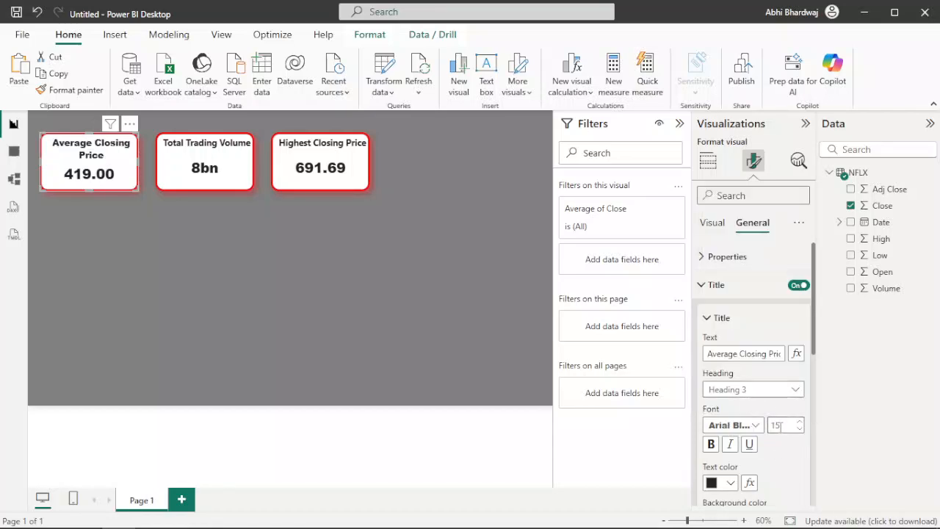
left_click(799, 431)
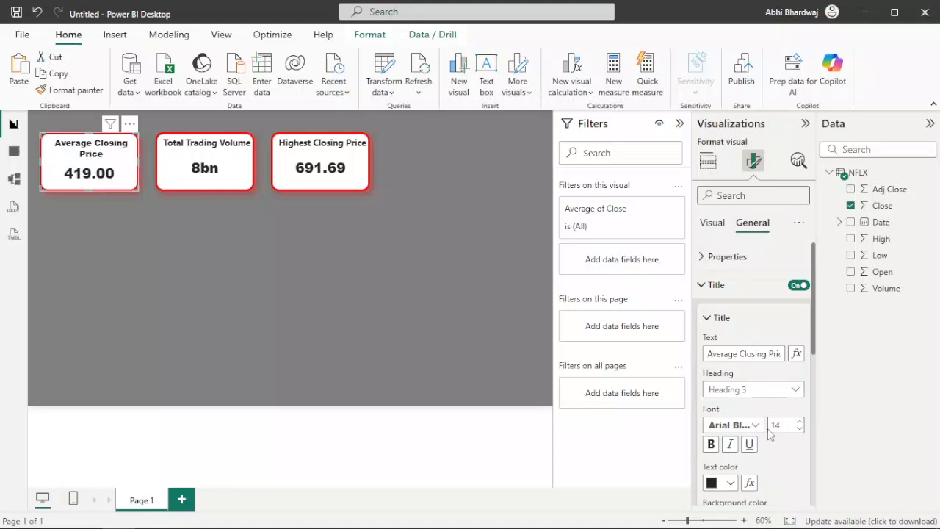
left_click(799, 431)
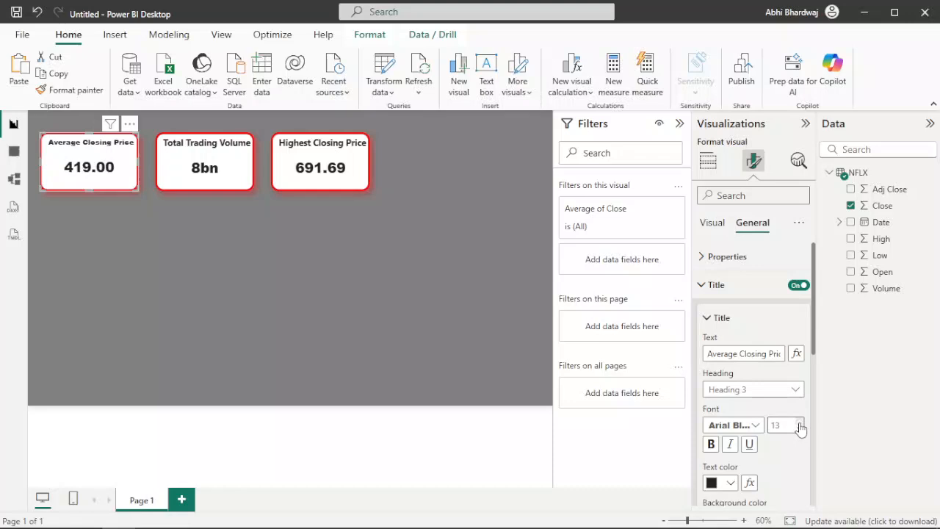
left_click(800, 424)
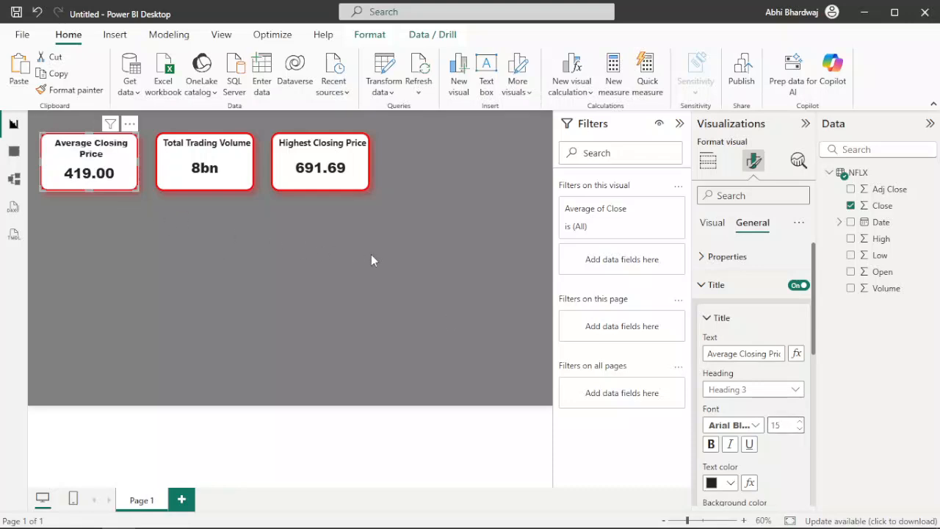
left_click(319, 244)
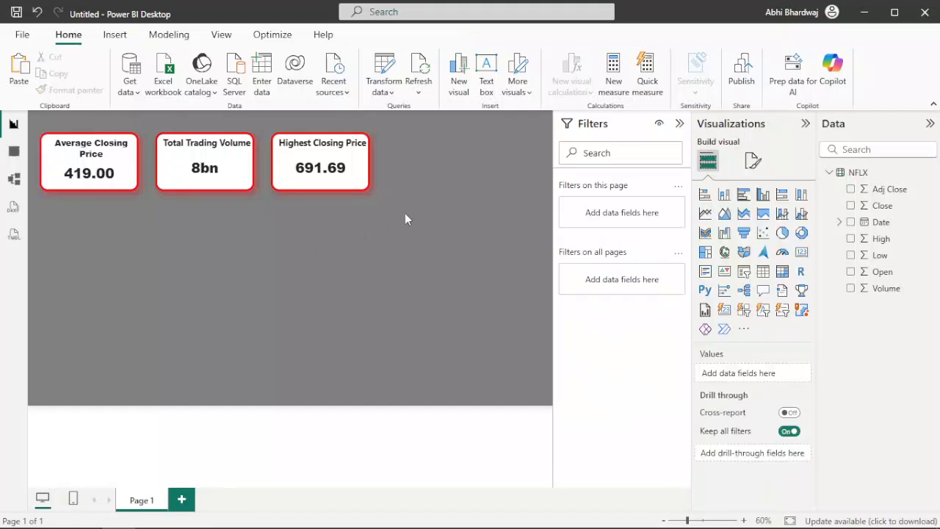
- Add an empty line chart and fit it into the lower-left corner of the report page
left_click(705, 213)
left_click_drag(139, 282, 168, 320)
left_click_drag(101, 250, 107, 320)
left_click_drag(166, 288, 162, 299)
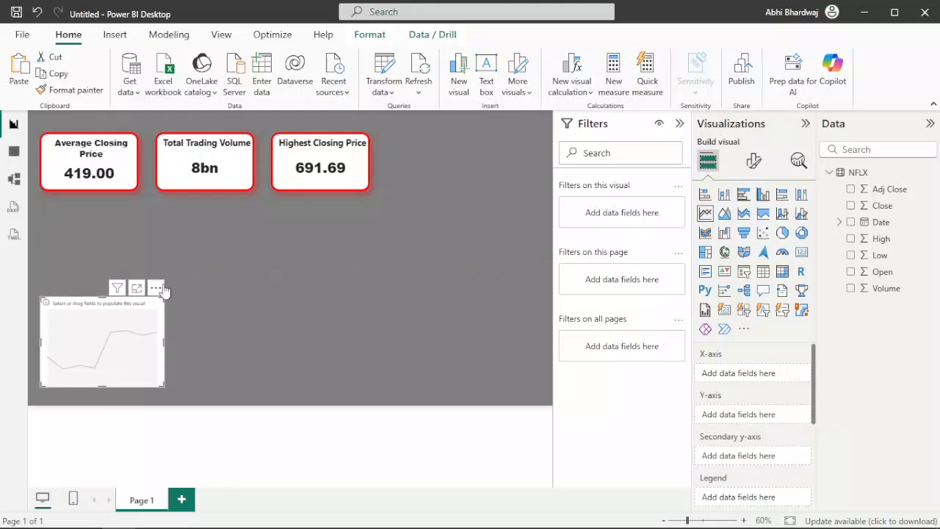
- Remove the empty line chart and place a copy of the Average Closing Price card in the page's lower-left area
left_click(155, 287)
left_click(189, 301)
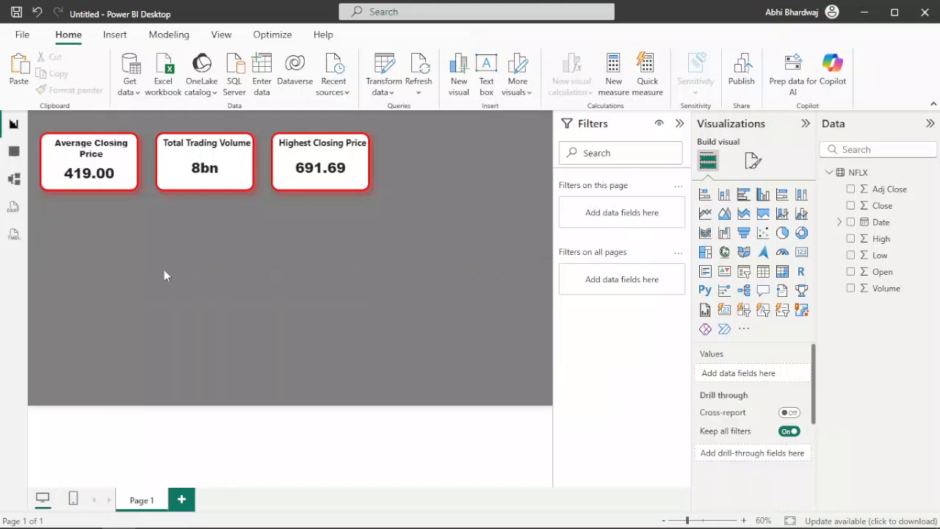
left_click(89, 152)
key("ctrl+c")
key("ctrl+v")
left_click_drag(105, 187, 103, 362)
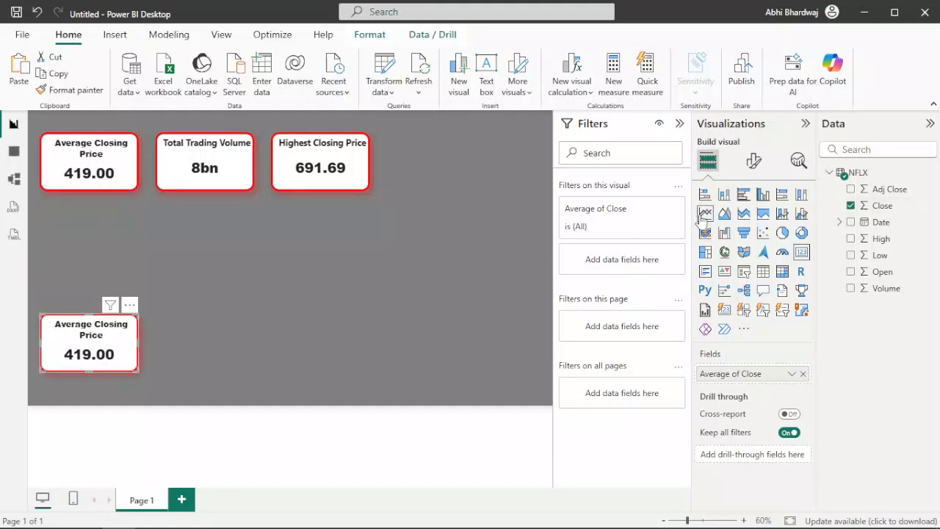
- Convert the copied card into a larger line chart and replace its Close field with Date by Year only on the X-axis
left_click(705, 213)
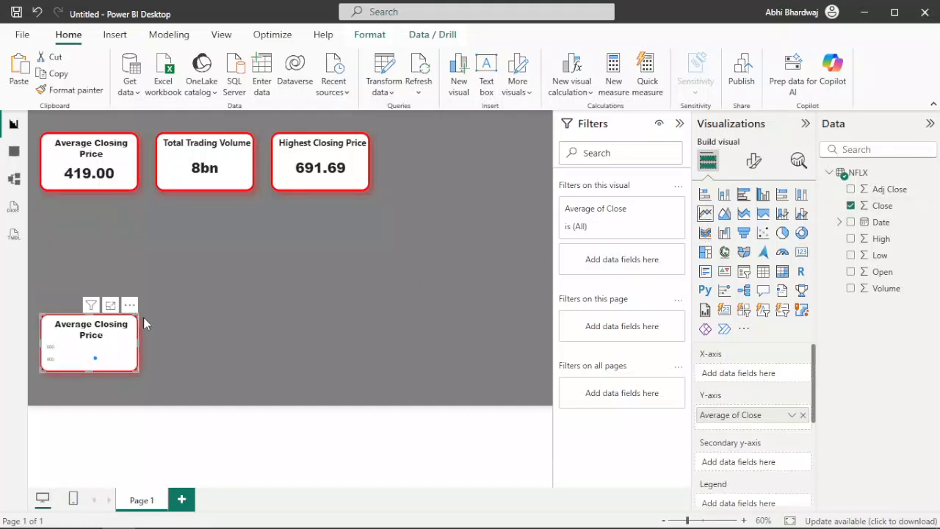
left_click_drag(136, 317, 212, 259)
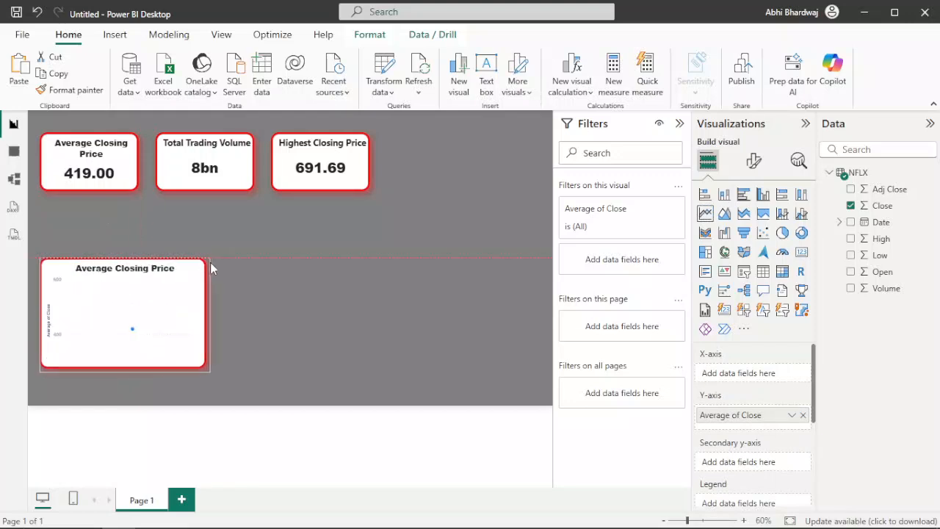
left_click(801, 415)
left_click_drag(881, 222, 744, 378)
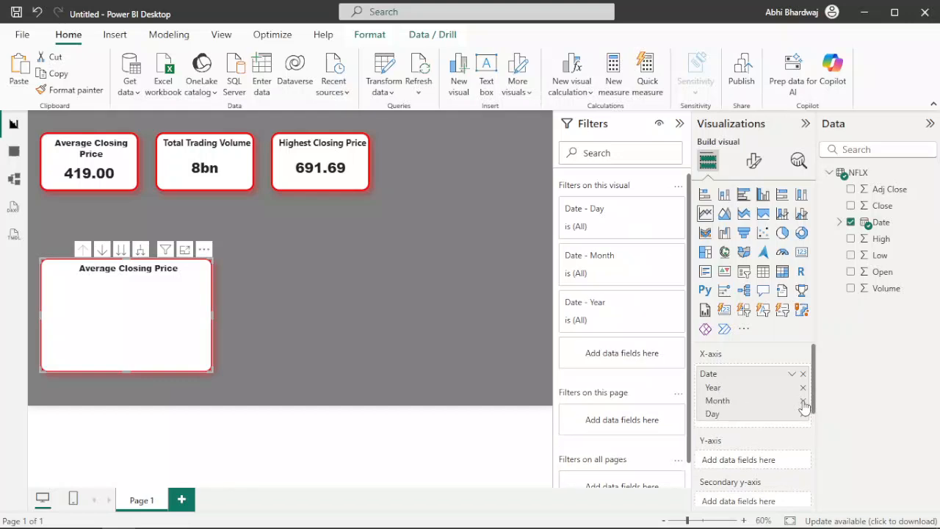
left_click(803, 401)
left_click(803, 401)
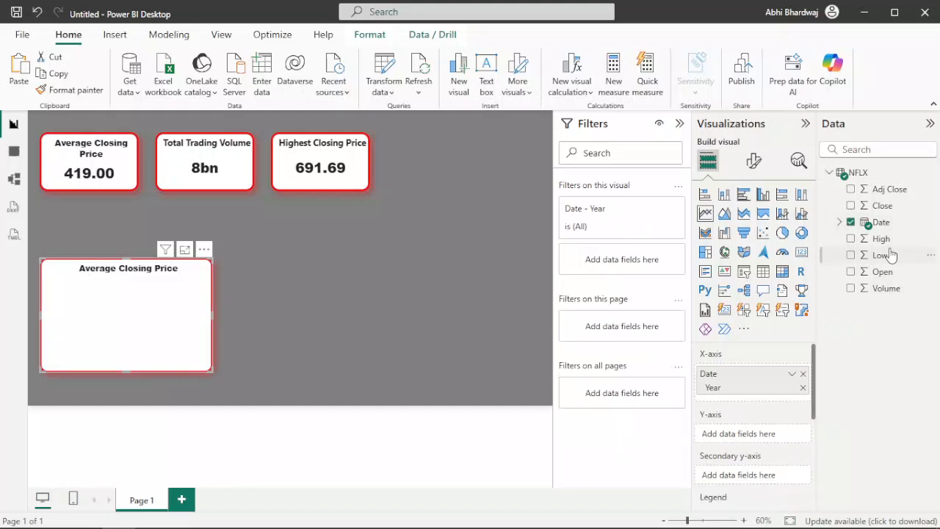
- Plot the average of Close on the line chart's Y-axis and move the chart down near the page's lower edge
left_click_drag(881, 210, 747, 441)
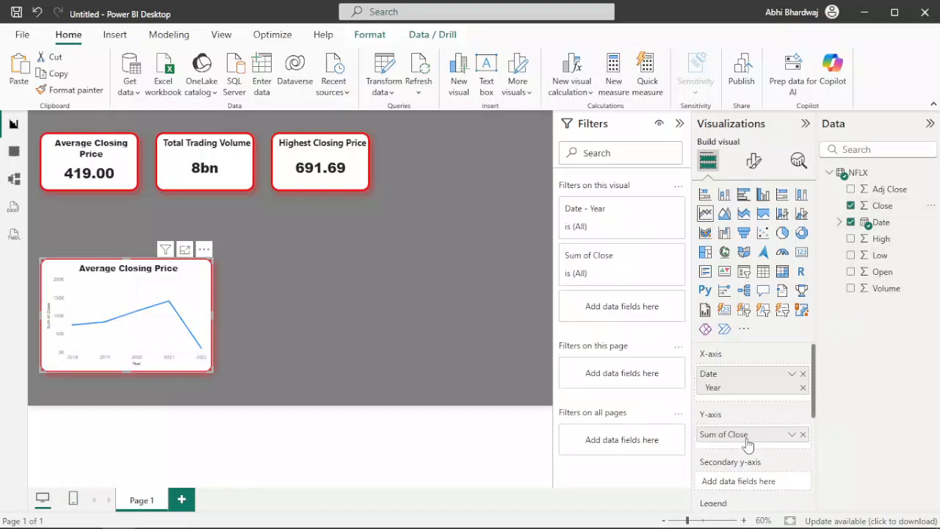
left_click(791, 434)
left_click(839, 282)
left_click_drag(152, 314, 156, 330)
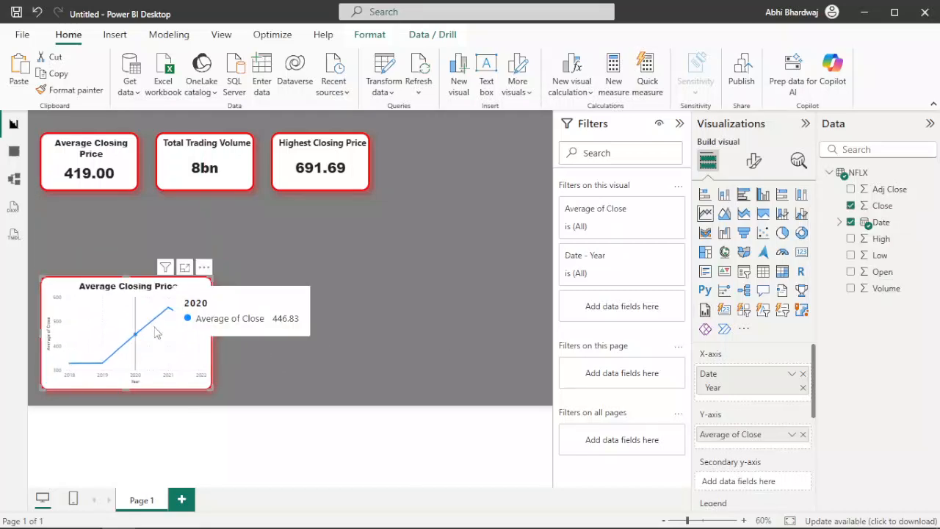
mouse_move(167, 334)
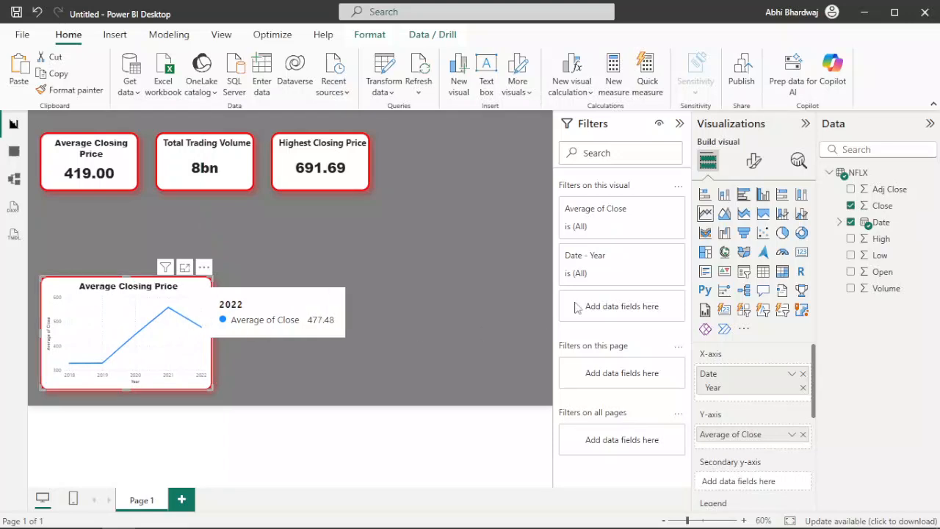
- Change the line chart's title text to STOCK PRICE TREND
left_click(753, 160)
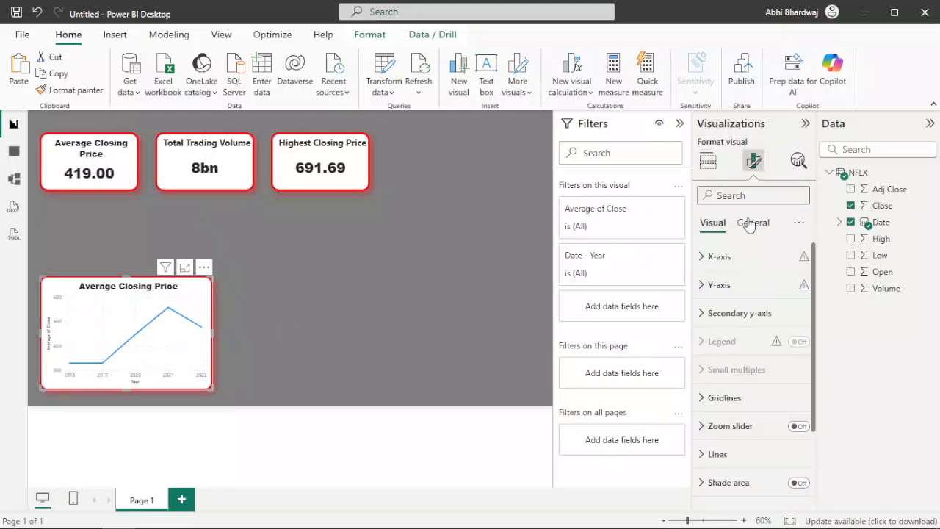
left_click(749, 222)
left_click(742, 283)
triple_click(719, 353)
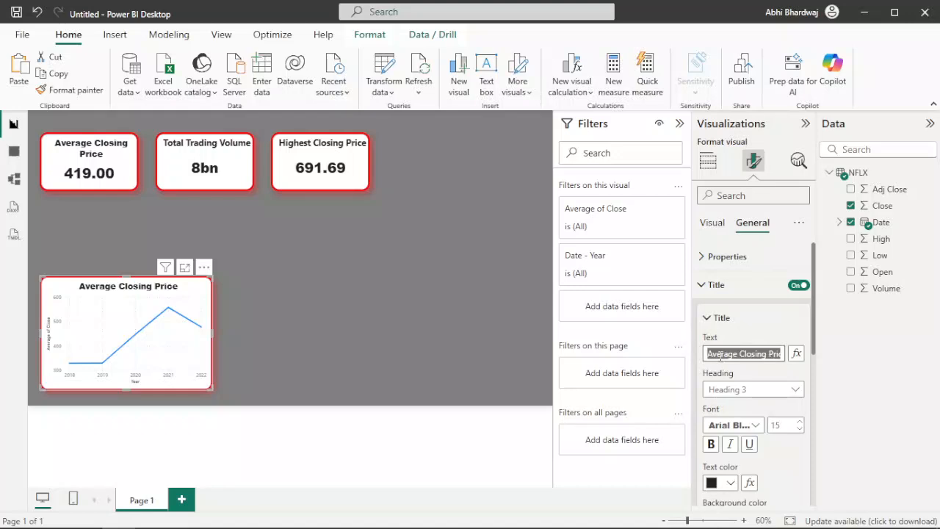
type("STOCK PRI")
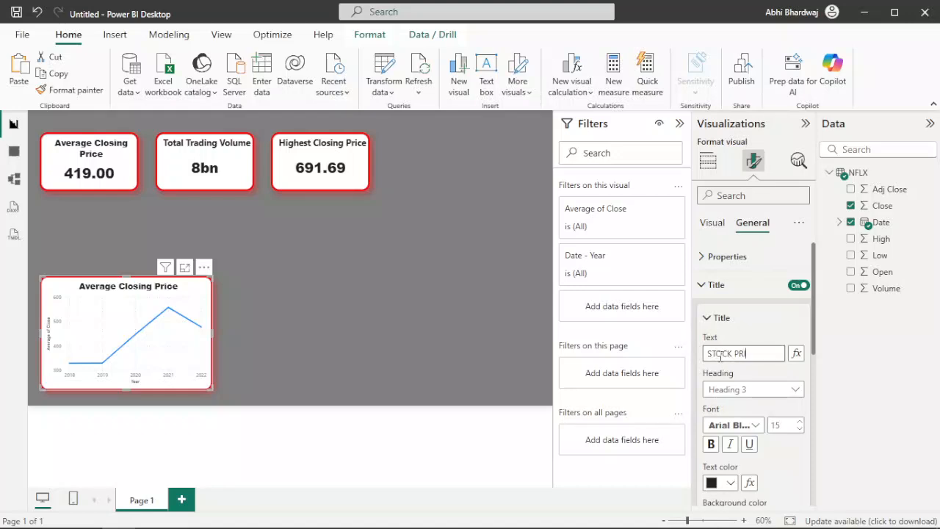
type("CE TREND")
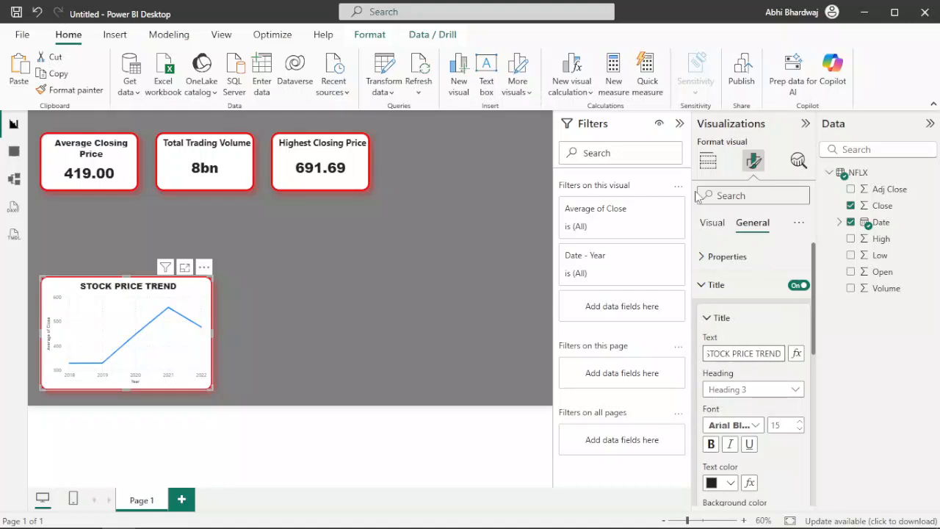
- Set the line color of the STOCK PRICE TREND chart to red
left_click(710, 223)
scroll(734, 359, "down", 3)
left_click(713, 350)
scroll(710, 440, "down", 2)
scroll(712, 457, "down", 3)
left_click(721, 373)
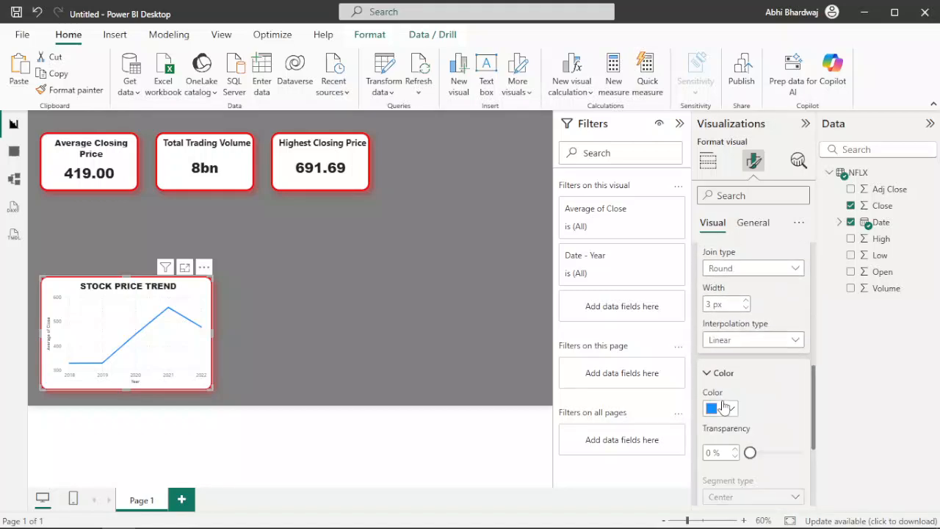
left_click(723, 408)
left_click(720, 350)
- Turn off the Y-axis title and values on the STOCK PRICE TREND line chart
scroll(734, 330, "up", 6)
left_click(716, 281)
scroll(765, 379, "down", 3)
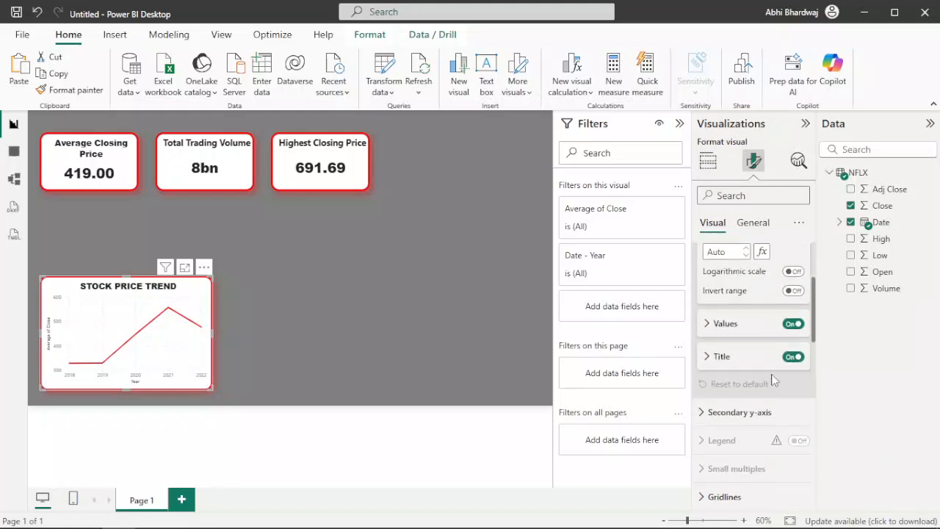
left_click(792, 357)
left_click(792, 324)
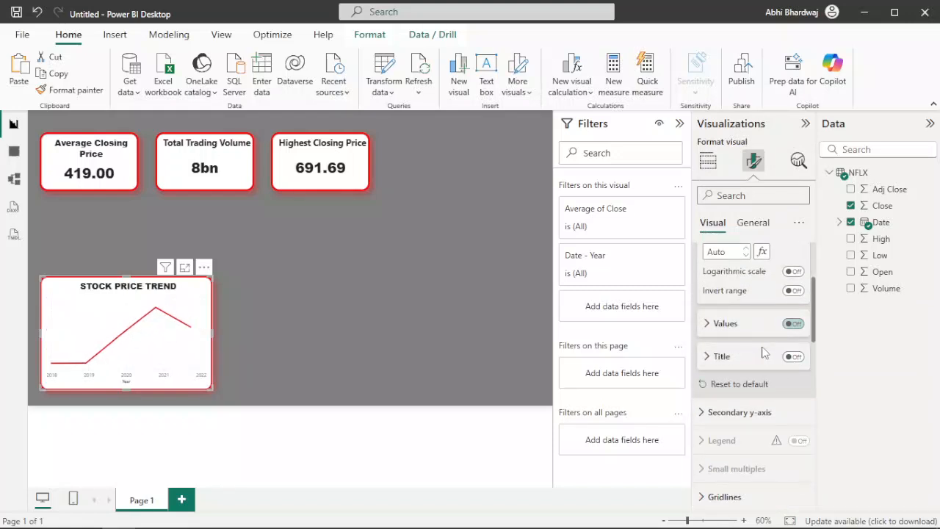
- Turn off the X-axis values on the STOCK PRICE TREND line chart and deselect it
scroll(763, 330, "up", 3)
left_click(713, 252)
scroll(789, 389, "down", 3)
scroll(788, 390, "down", 1)
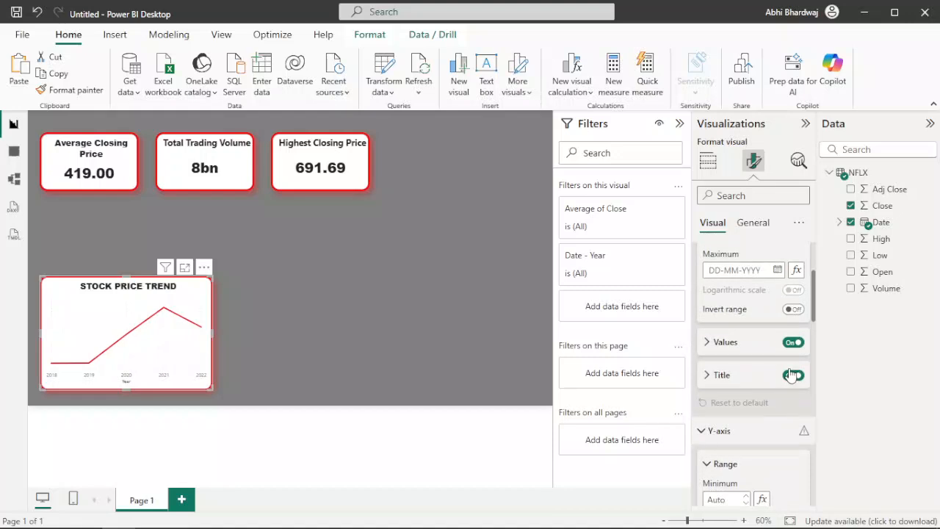
left_click(716, 375)
left_click(793, 342)
key("Escape")
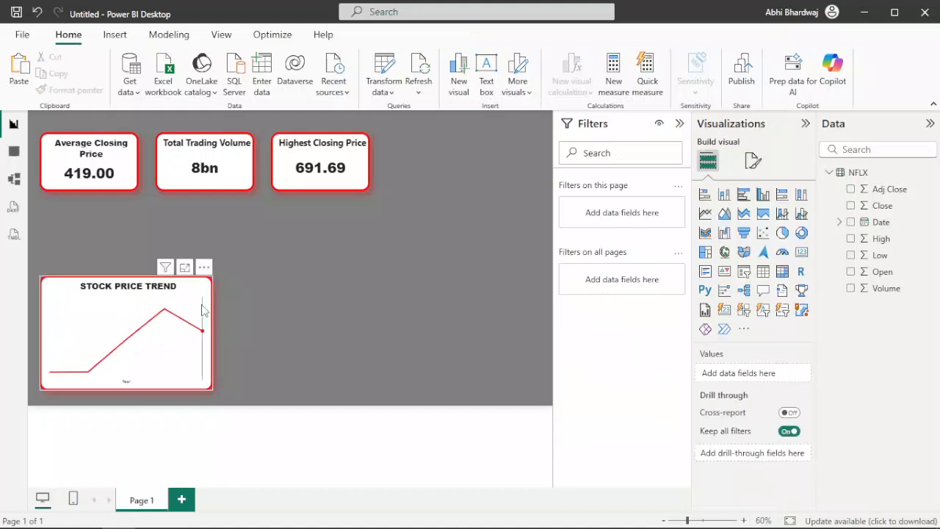
- Duplicate the STOCK PRICE TREND line chart and place the copy beside the original
left_click(190, 311)
key("ctrl+c")
key("ctrl+v")
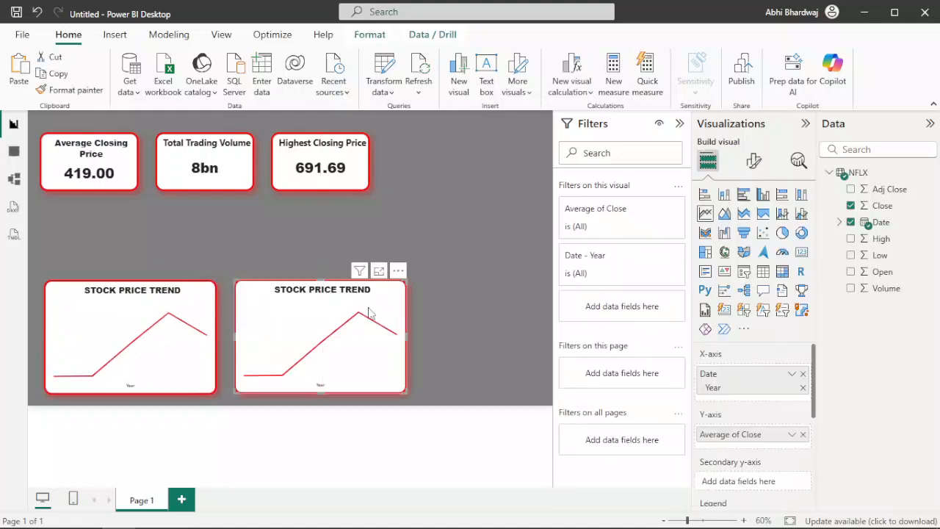
- Shrink the three KPI cards slightly and align them in one row near the page's upper edge
left_click_drag(100, 163, 132, 173)
left_click(194, 178)
mouse_move(250, 184)
left_mouse_down()
mouse_move(223, 161)
mouse_move(245, 178)
left_mouse_up()
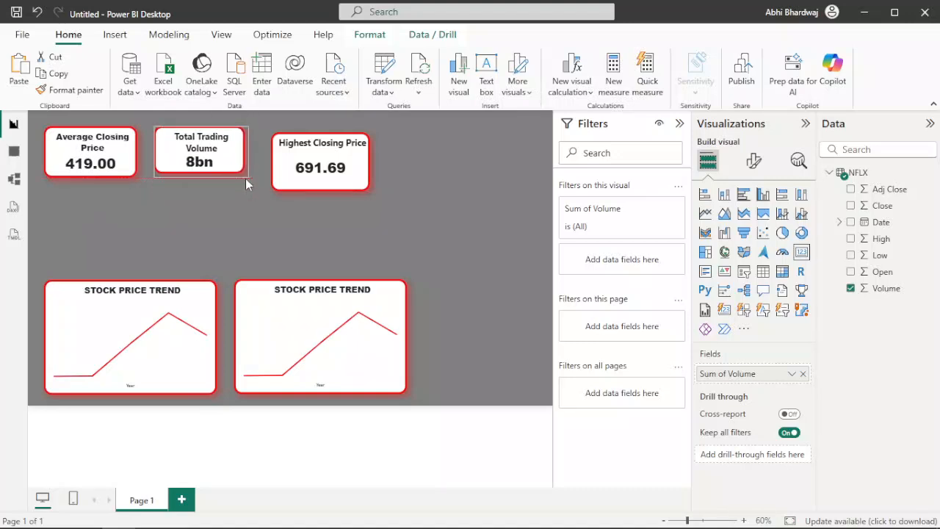
left_click(310, 176)
left_click_drag(310, 178, 307, 174)
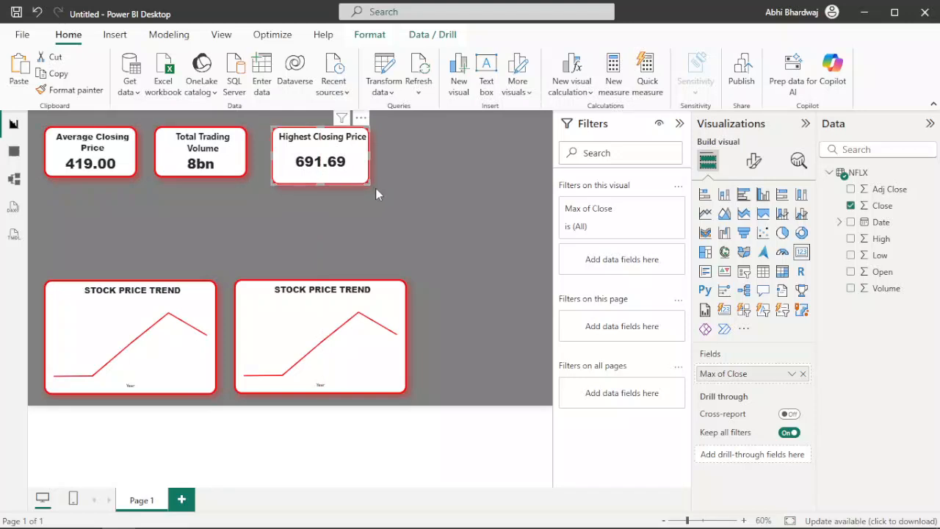
left_click_drag(368, 183, 362, 180)
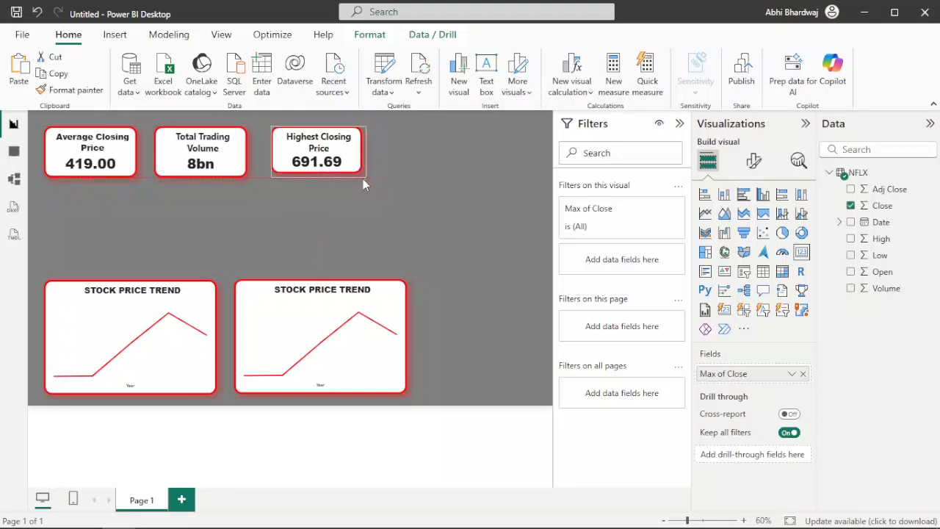
left_click(379, 192)
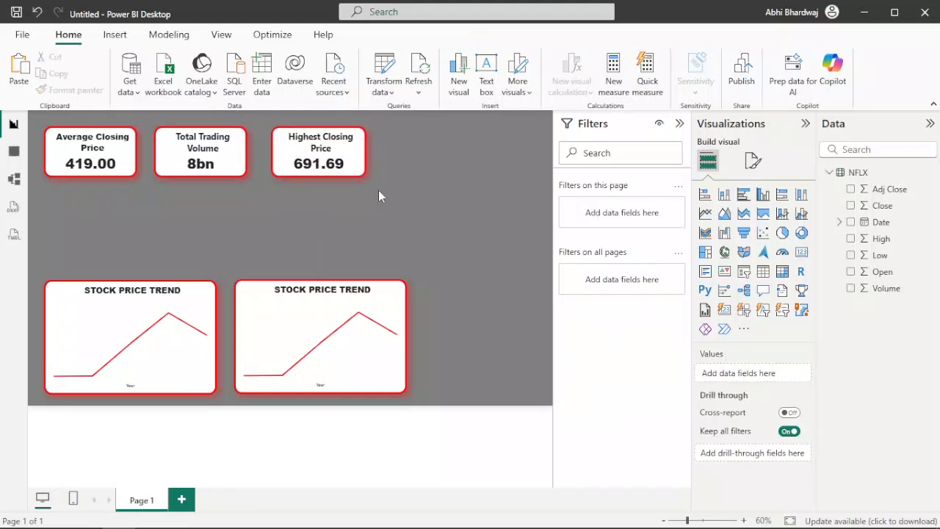
- Convert the copied line chart to a clustered column chart showing the sum of Volume instead of the average of Close
left_click(402, 301)
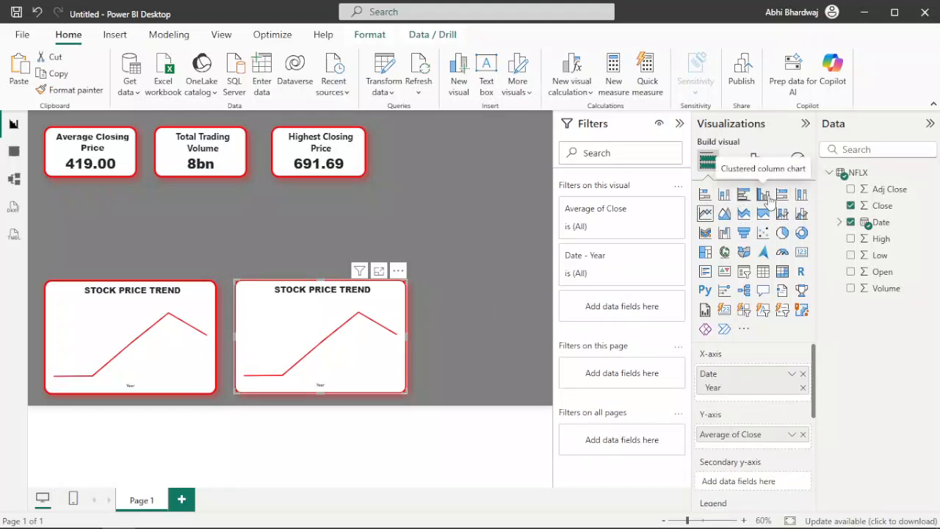
left_click(767, 197)
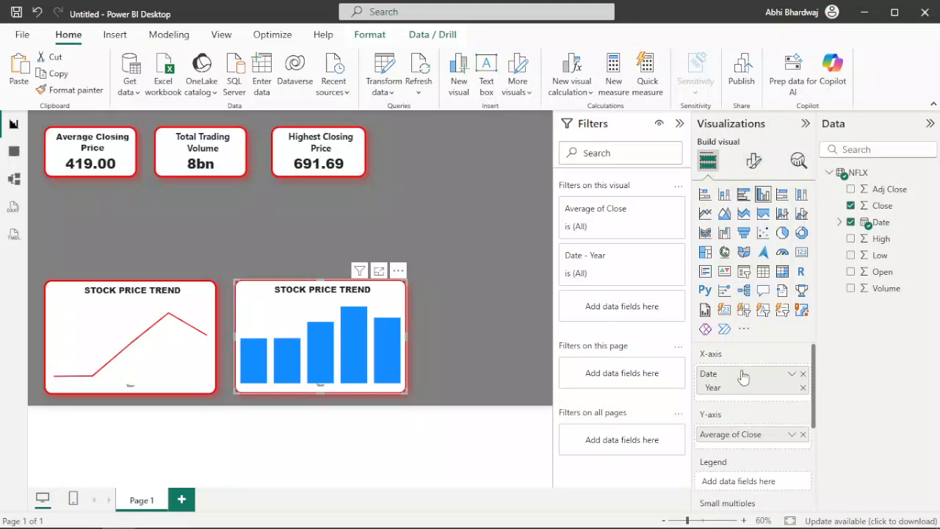
scroll(800, 429, "down", 3)
scroll(805, 430, "up", 3)
left_click(804, 434)
left_click_drag(885, 288, 754, 436)
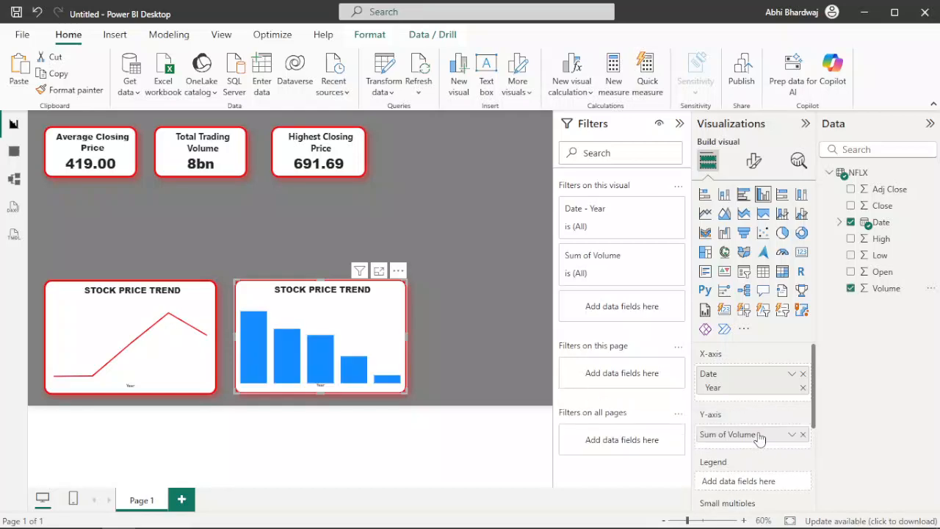
- Set the column color of the Volume column chart to red
left_click(754, 160)
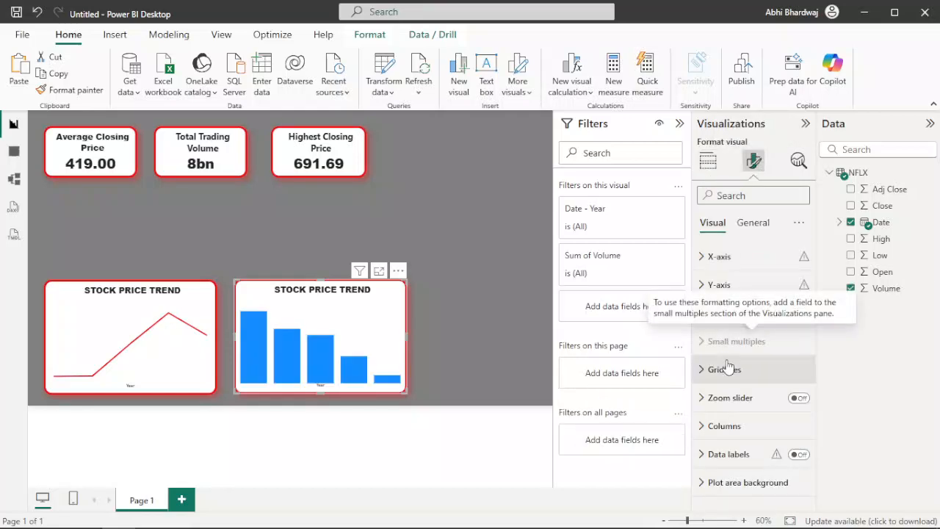
left_click(734, 427)
scroll(734, 338, "down", 2)
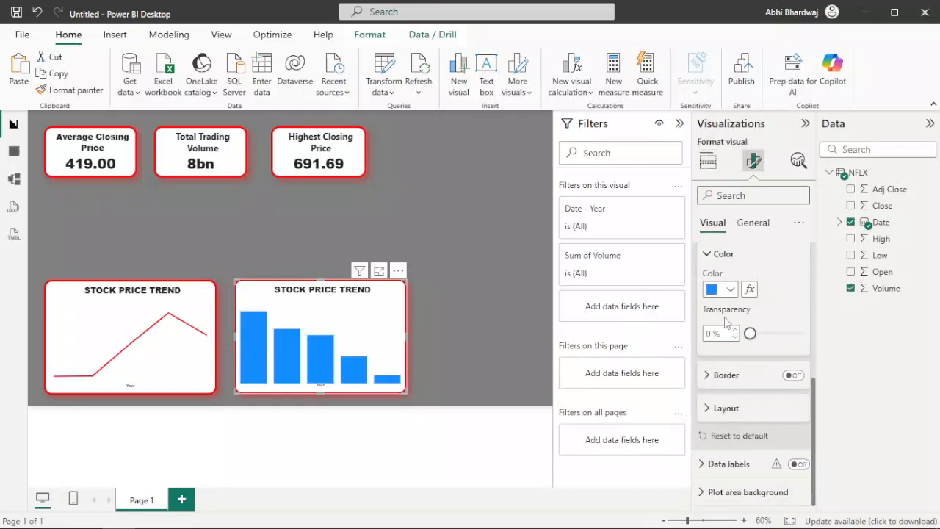
left_click(724, 294)
left_click(721, 230)
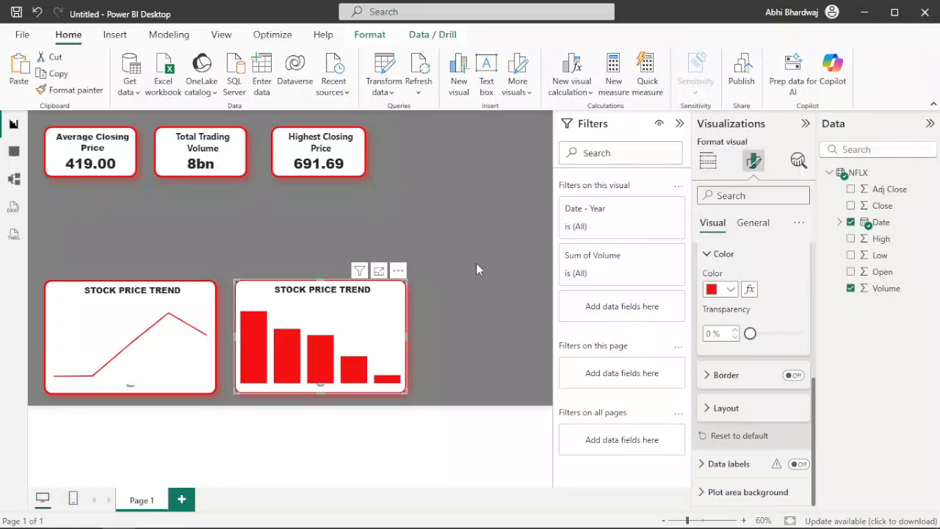
- Duplicate the red Volume column chart and place the copy at the right end of the chart row
left_click(408, 294)
left_click(387, 297)
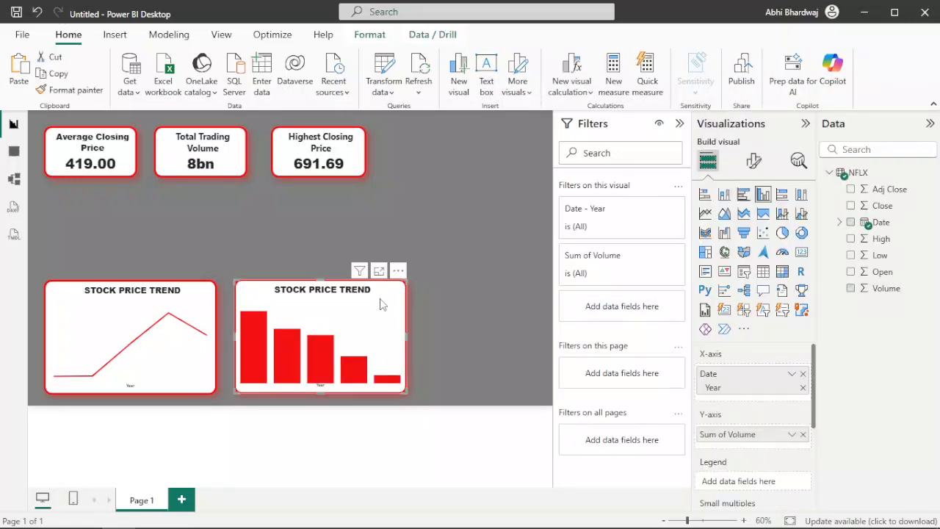
key("ctrl+c")
key("ctrl+v")
- Shrink the three lower charts and space them side by side so their upper edges line up
left_click(178, 296)
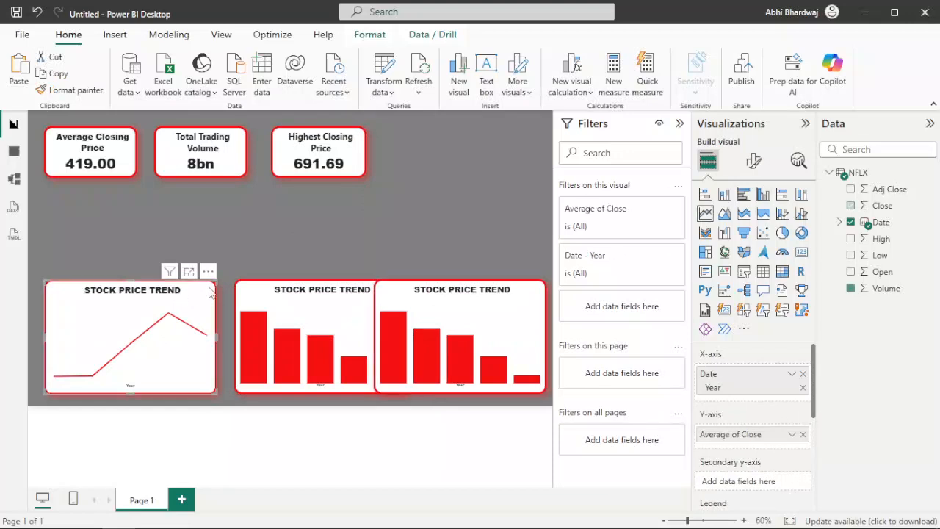
left_click_drag(217, 280, 180, 296)
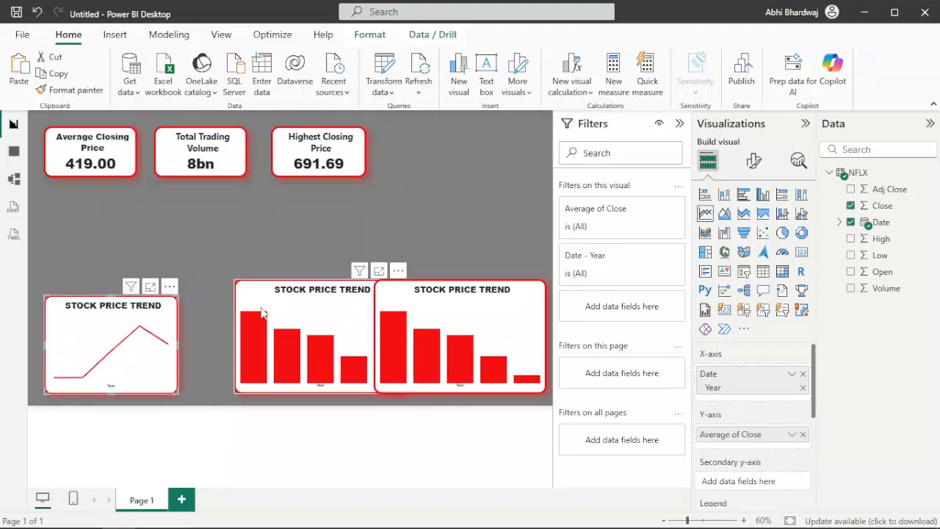
left_click_drag(273, 307, 232, 308)
left_click_drag(365, 280, 339, 296)
left_click_drag(416, 309, 402, 308)
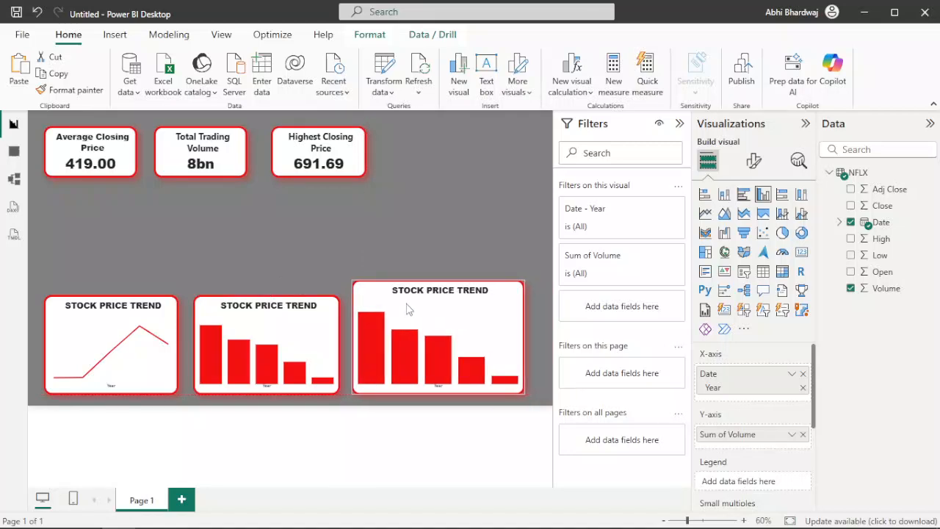
left_click_drag(526, 281, 513, 297)
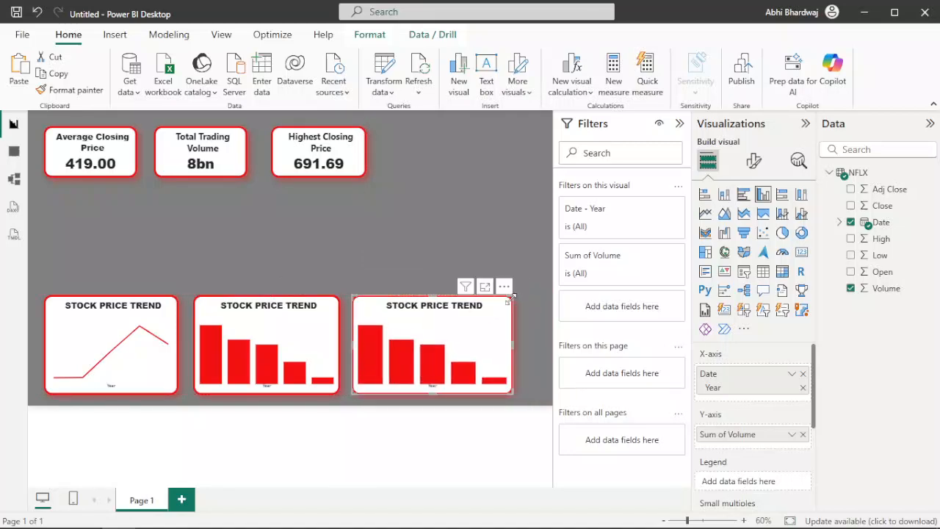
- Convert the third lower chart to an area chart and replace Volume with High and Low on its Y-axis
left_click(725, 214)
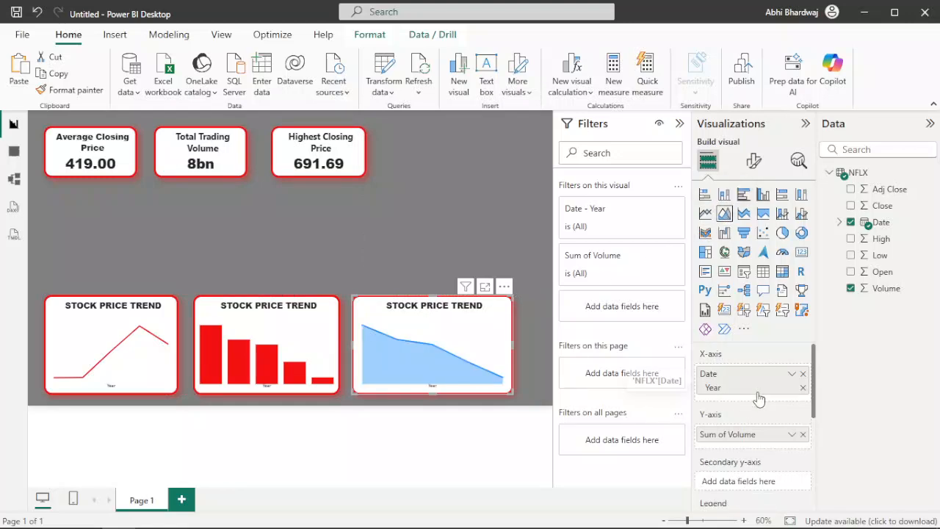
left_click(803, 434)
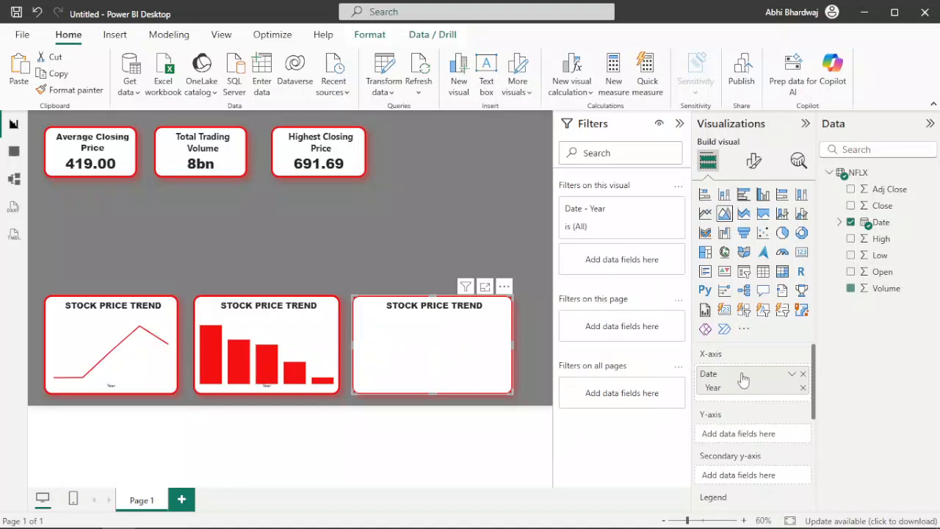
left_click_drag(881, 242, 746, 436)
left_click_drag(880, 257, 725, 458)
- Summarize both the Low and High values of the area chart by average instead of sum
left_click(791, 450)
left_click(843, 300)
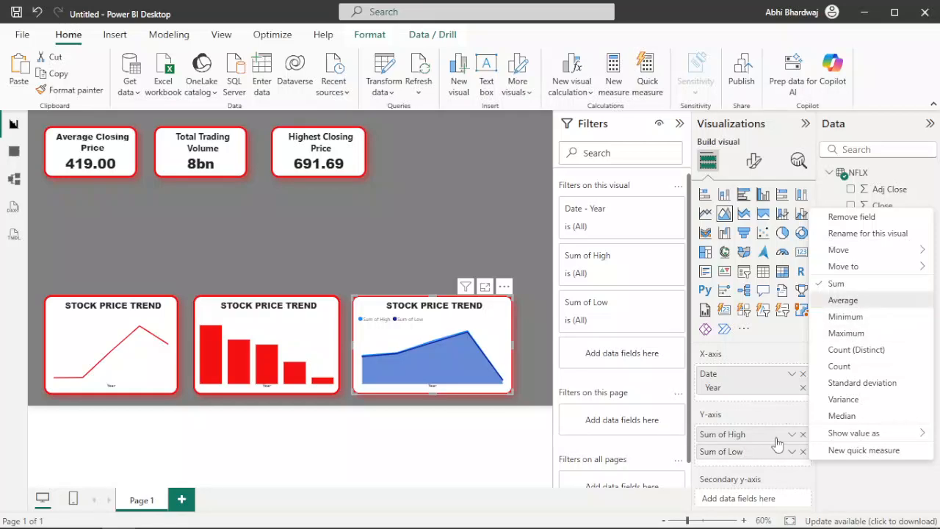
left_click(791, 434)
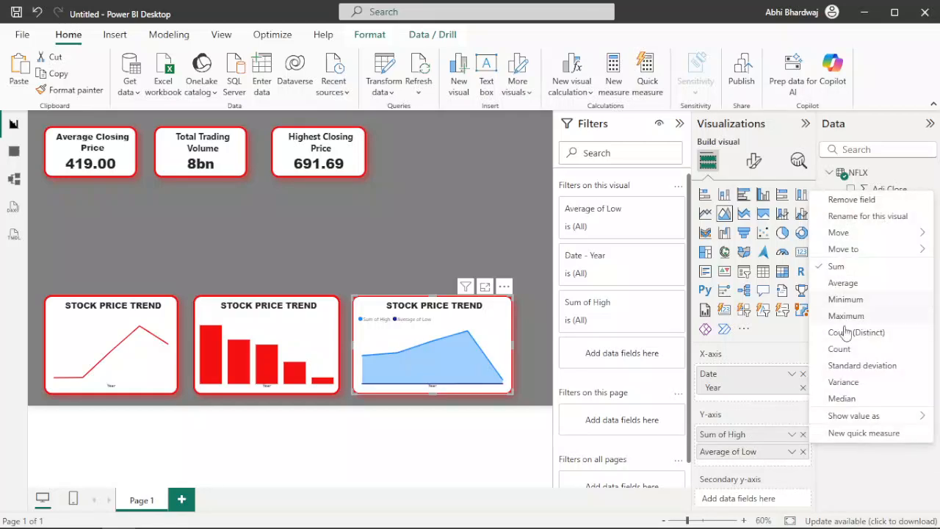
left_click(842, 284)
- Set the line color of the Average of High series in the area chart to red
left_click(746, 168)
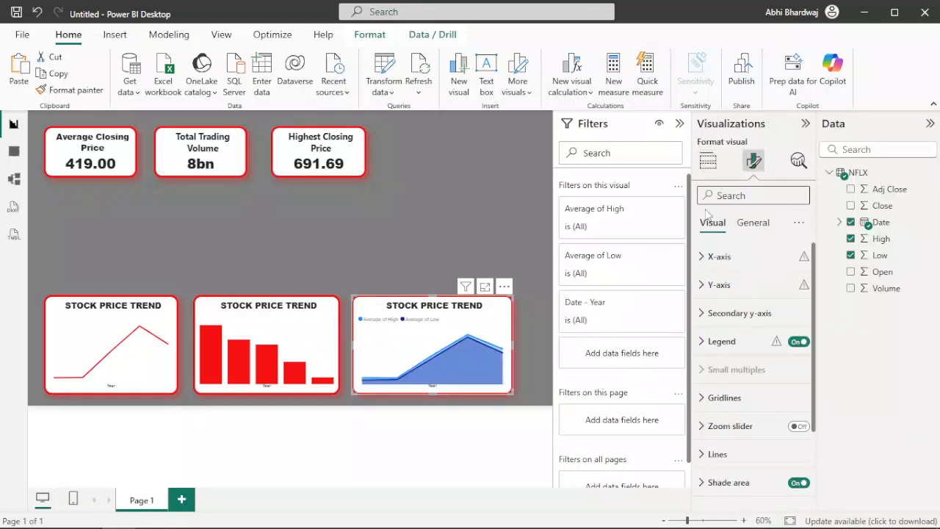
scroll(740, 363, "down", 3)
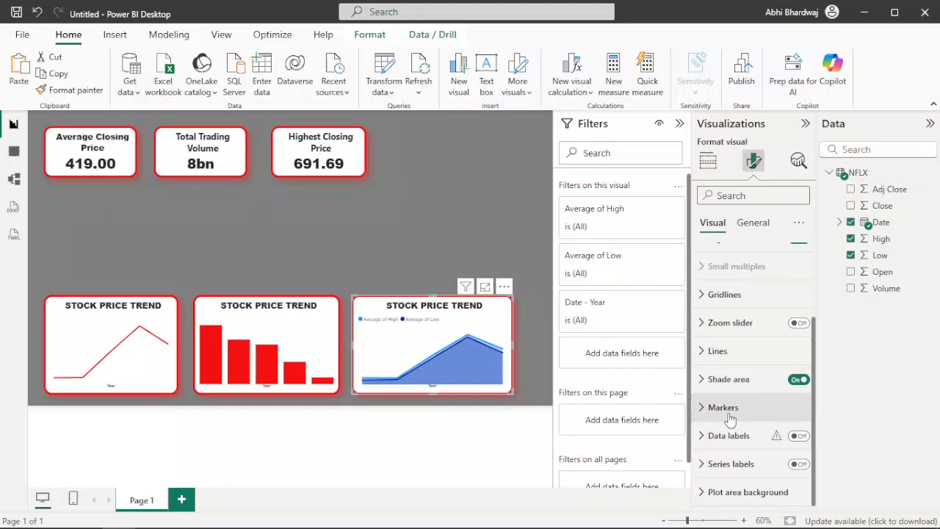
left_click(719, 350)
scroll(728, 416, "down", 3)
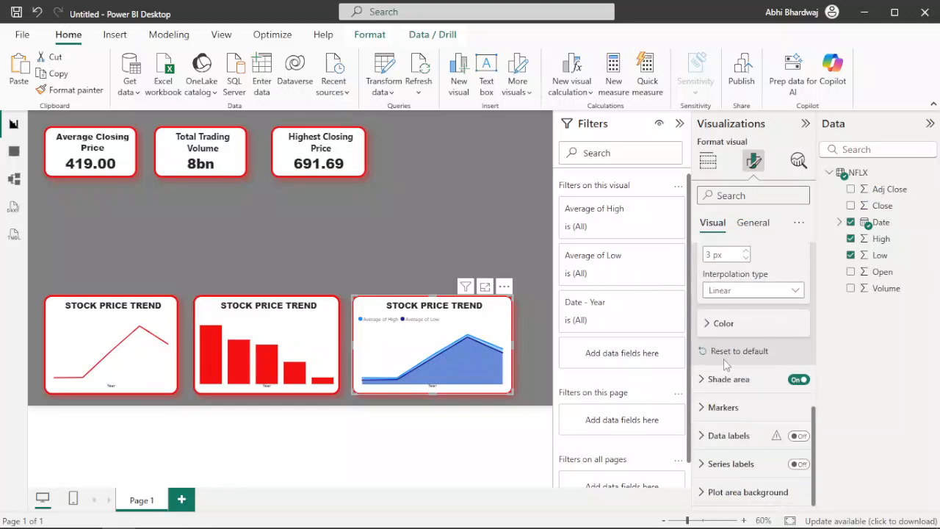
left_click(718, 326)
scroll(748, 312, "up", 3)
left_click(745, 307)
left_click(742, 336)
scroll(742, 375, "down", 5)
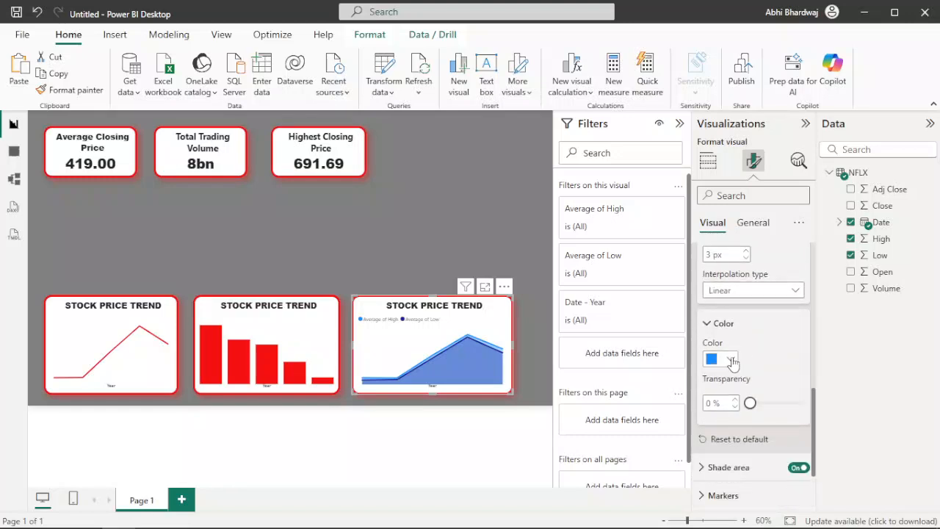
left_click(718, 358)
left_click(720, 300)
- Set the line color of the area chart's Average of Low series to dark red #800404
scroll(734, 304, "up", 5)
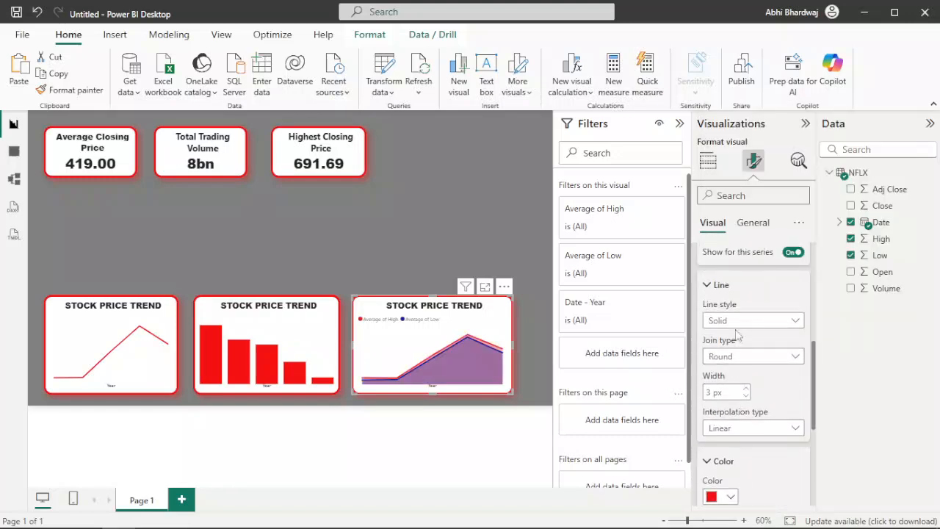
left_click(737, 305)
left_click(741, 352)
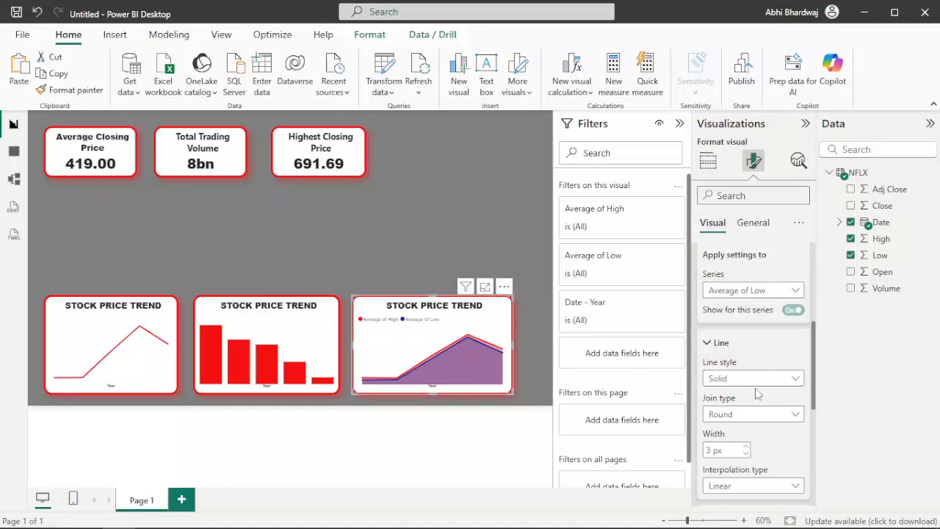
scroll(749, 382, "down", 5)
left_click(726, 359)
left_click(720, 300)
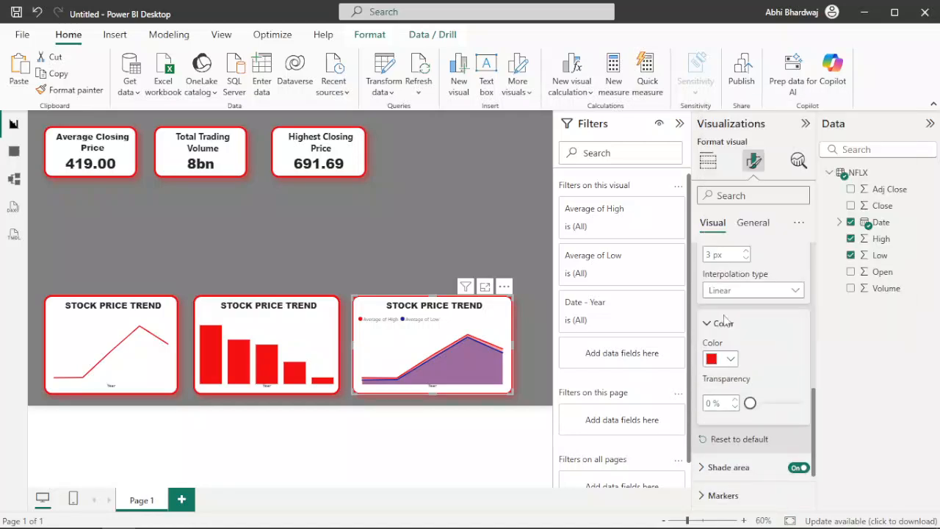
left_click(727, 359)
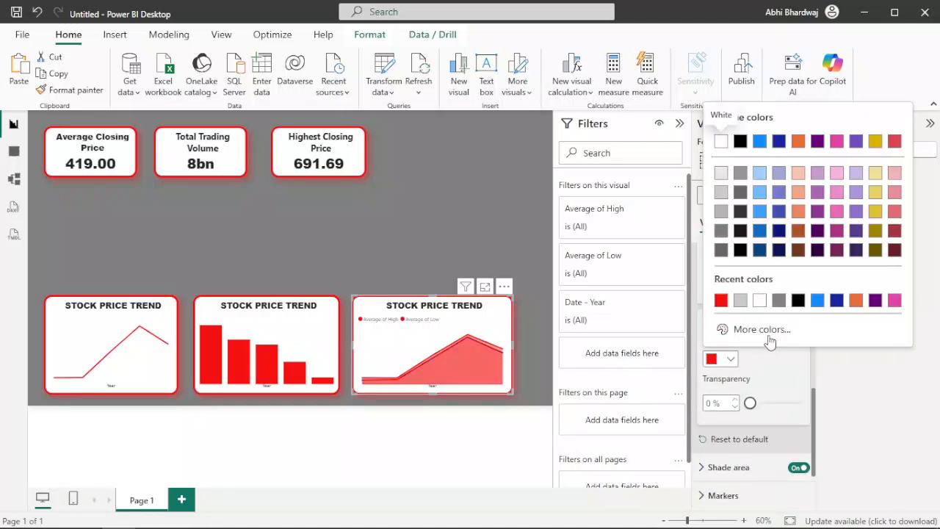
left_click(711, 329)
left_click(888, 189)
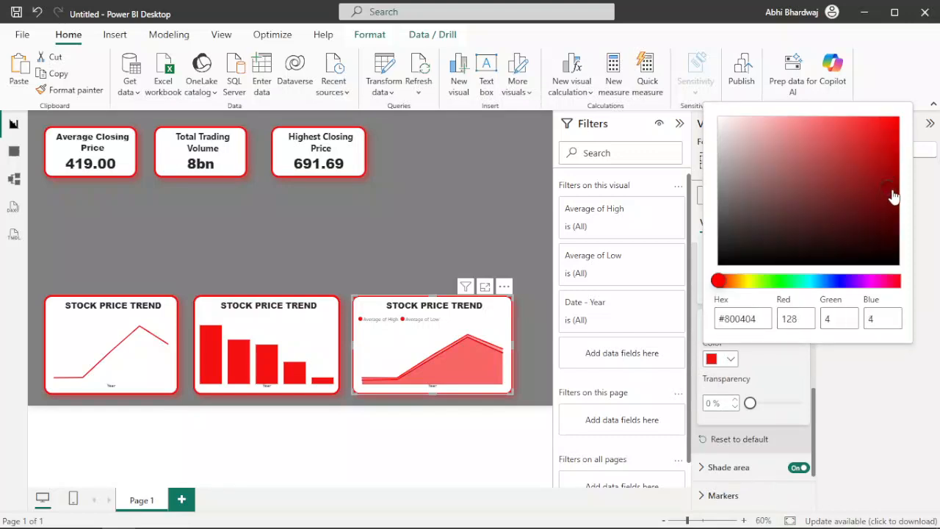
key("Escape")
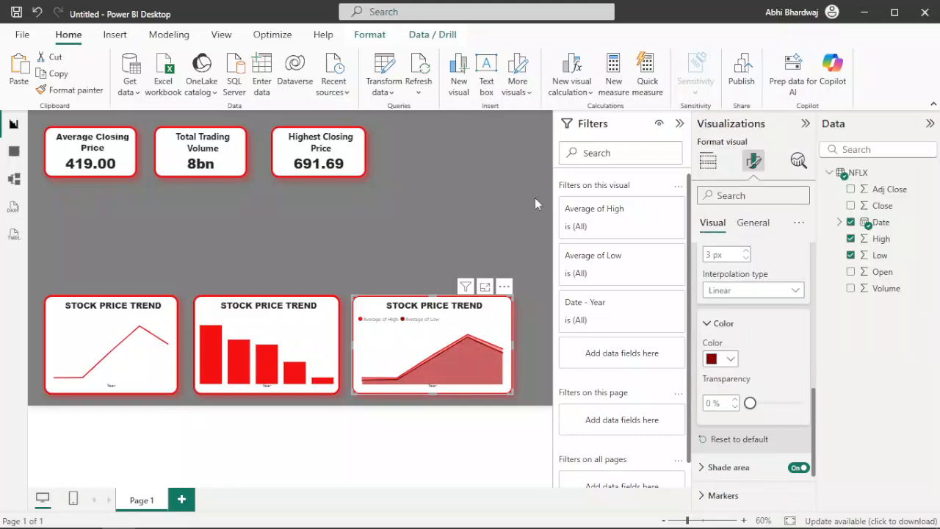
left_click(535, 198)
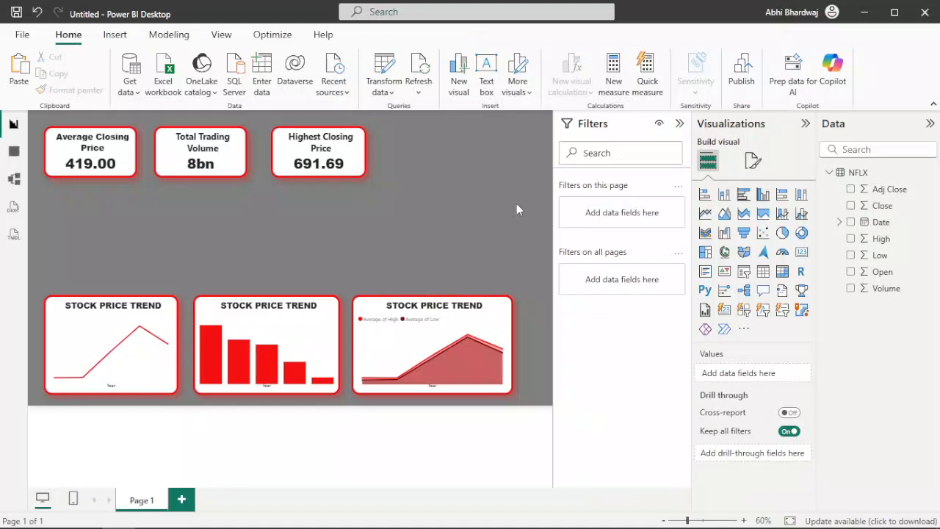
- Collapse the filters area and change the title of the Volume column chart to TRADING VOLUME
left_click(679, 124)
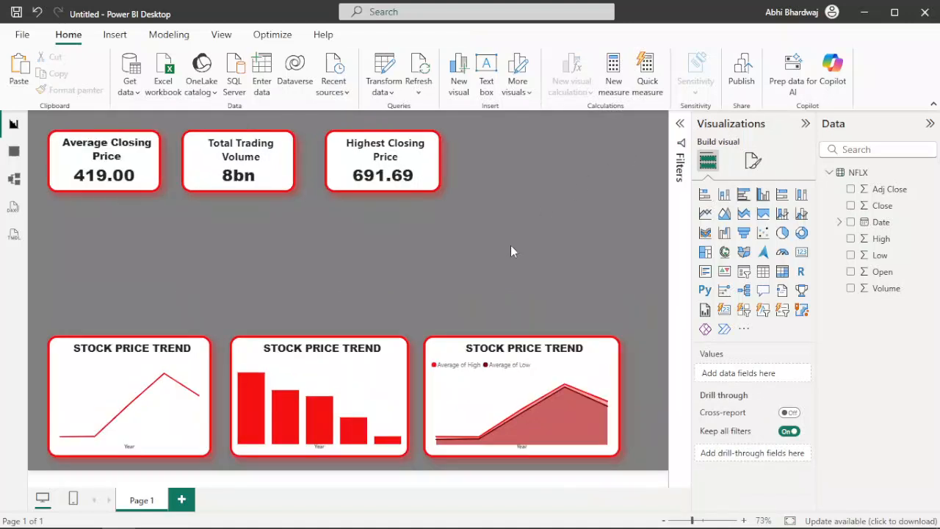
left_click(381, 361)
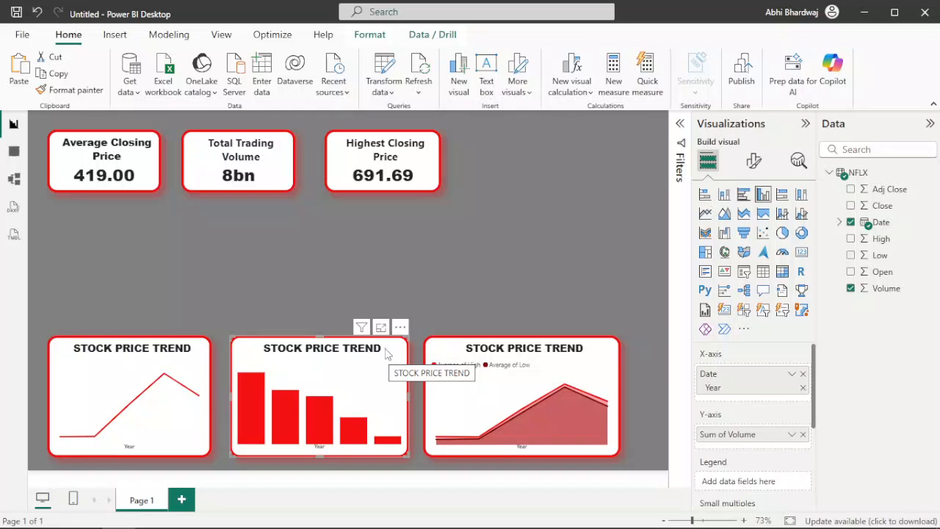
left_click(754, 160)
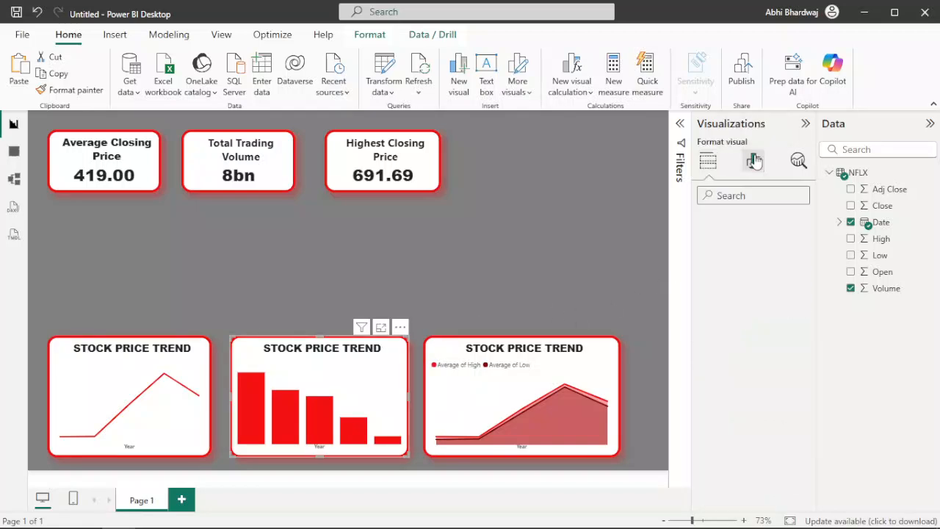
left_click(752, 222)
left_click(716, 285)
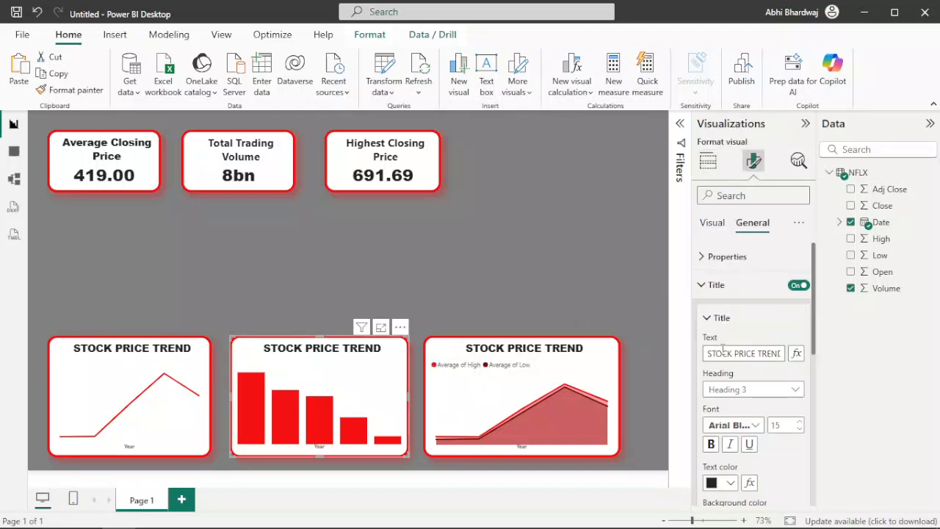
left_click(722, 351)
type("TRA")
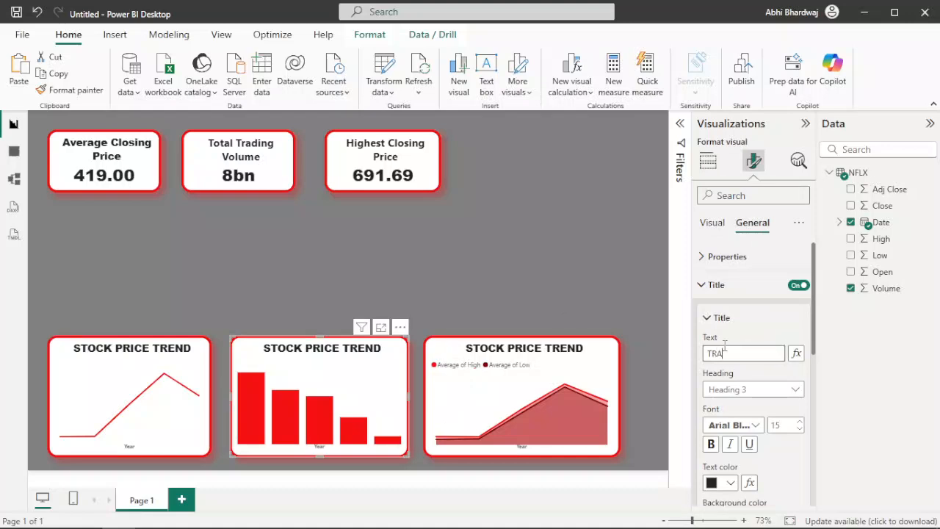
type("DING VOLUME")
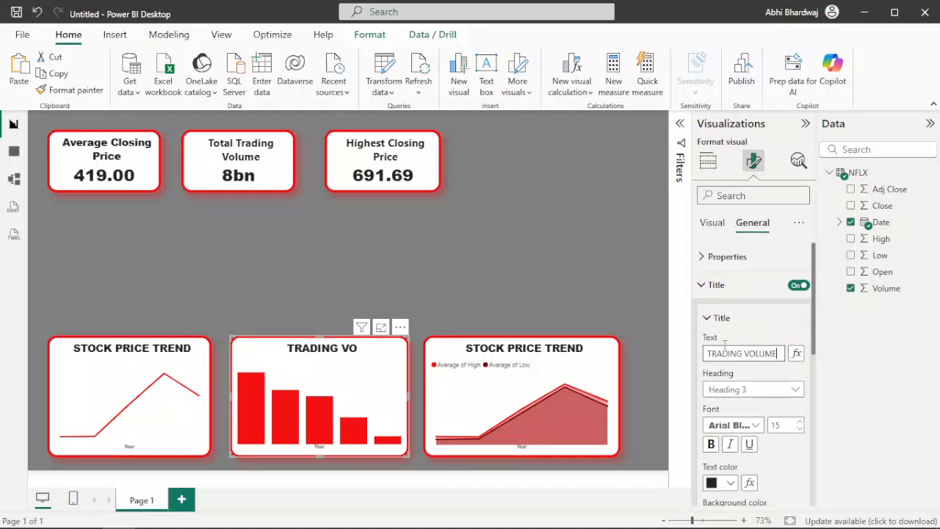
- Change the title of the High and Low area chart to HIGH VS LOW
left_click(611, 383)
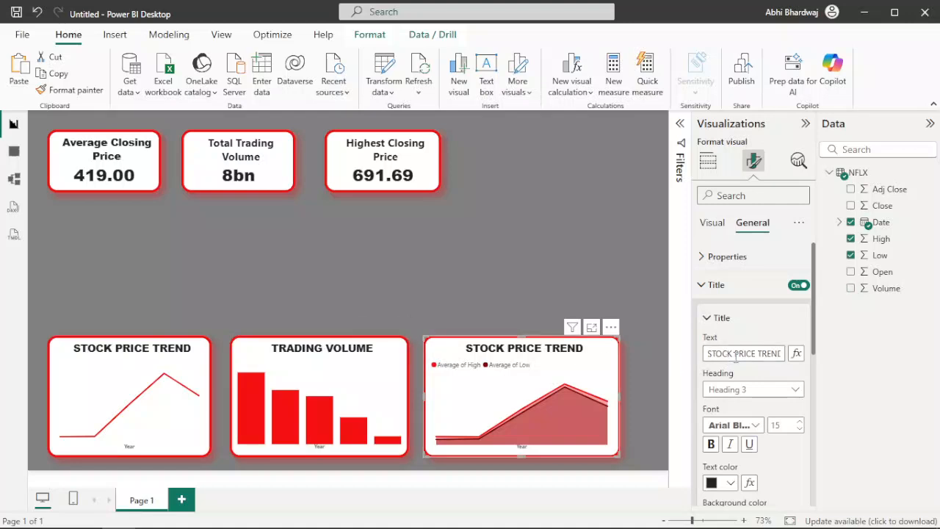
triple_click(737, 354)
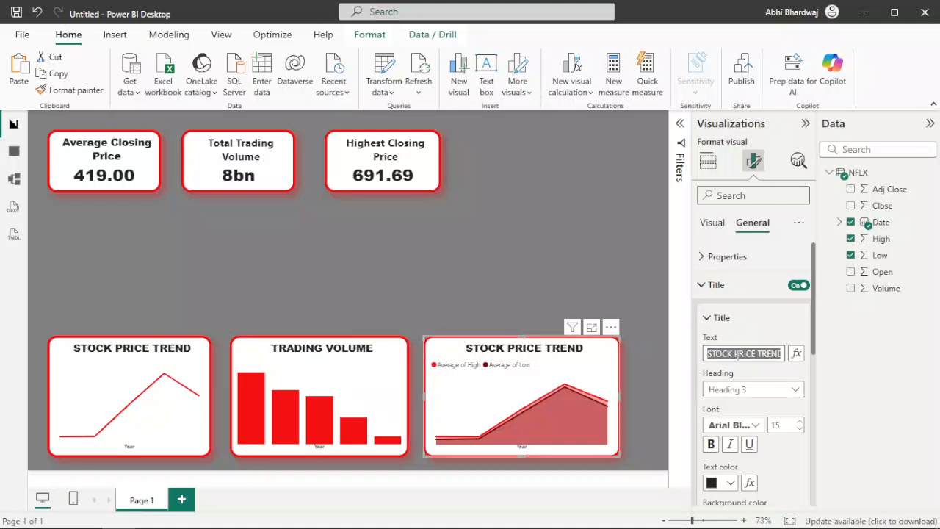
type("PRICE")
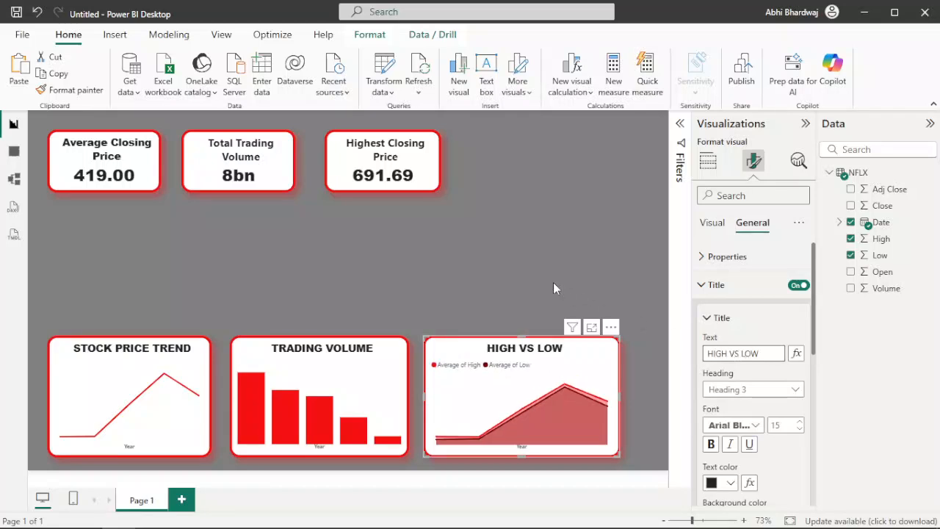
left_click(389, 279)
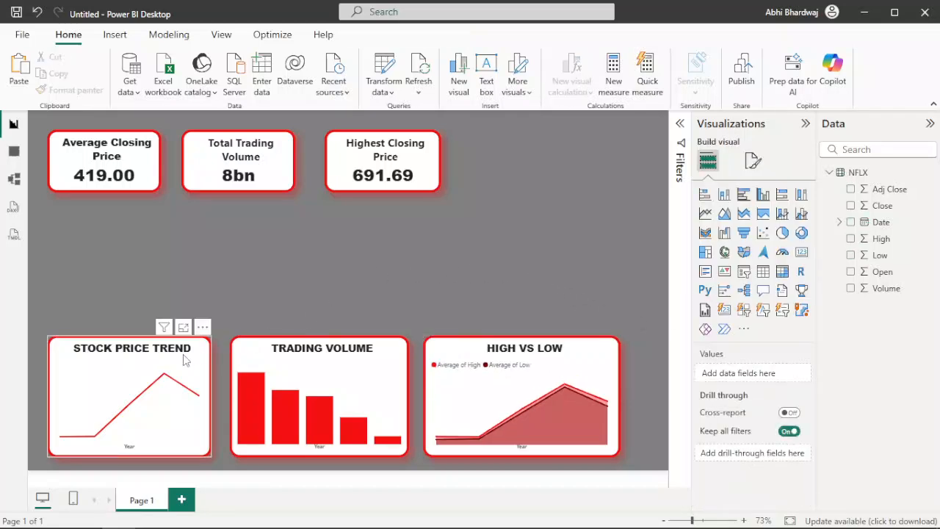
- Duplicate the STOCK PRICE TREND line chart, place the copy above it, and widen it to span the three KPI cards
left_click(184, 359)
key("ctrl+c")
key("ctrl+v")
left_click_drag(183, 360, 171, 236)
left_click_drag(211, 263, 446, 257)
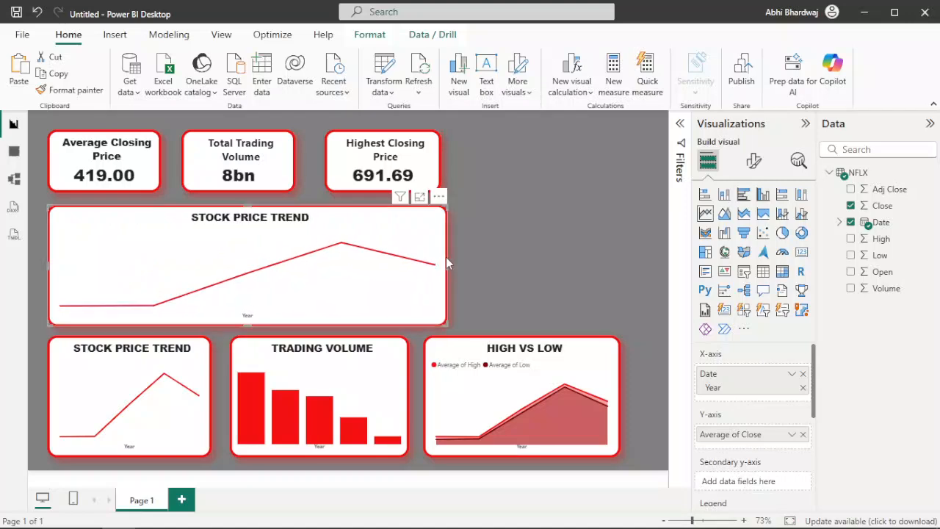
- Convert the wide chart to a line and clustered column chart with Volume replacing Close as the column values
left_click(802, 213)
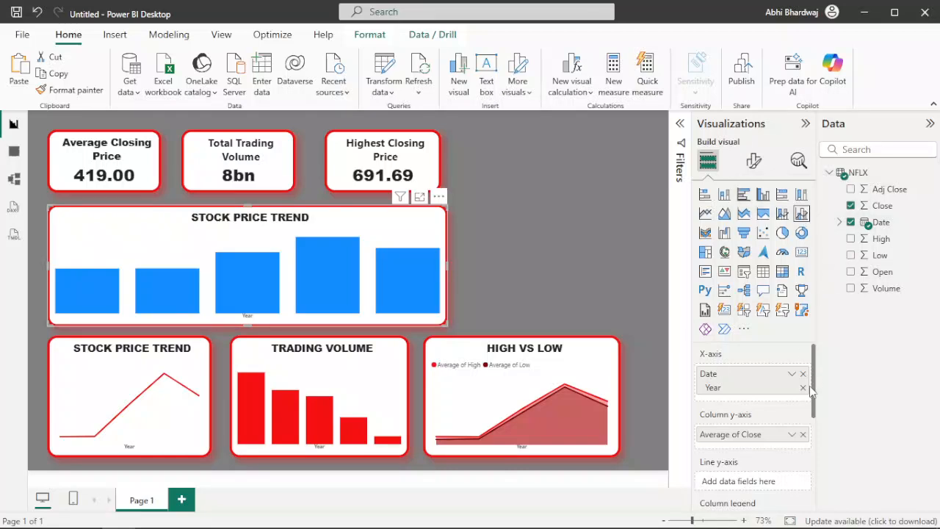
left_click(803, 434)
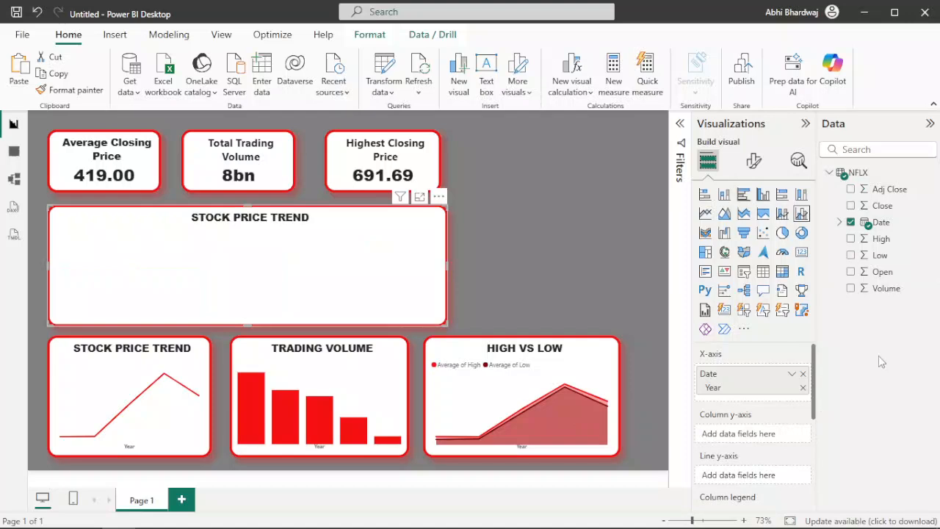
left_click_drag(885, 288, 741, 433)
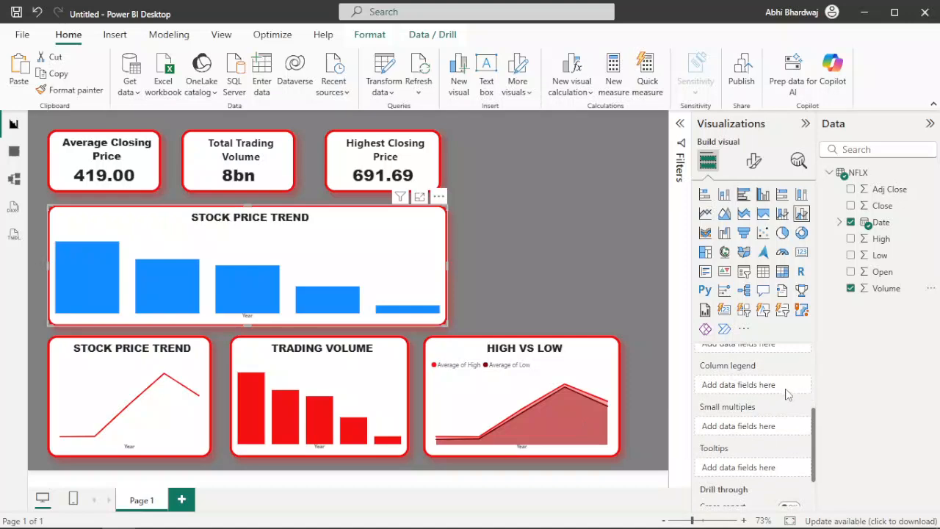
- Add Close as the line values of the wide combo chart and summarize it by average
scroll(796, 389, "up", 2)
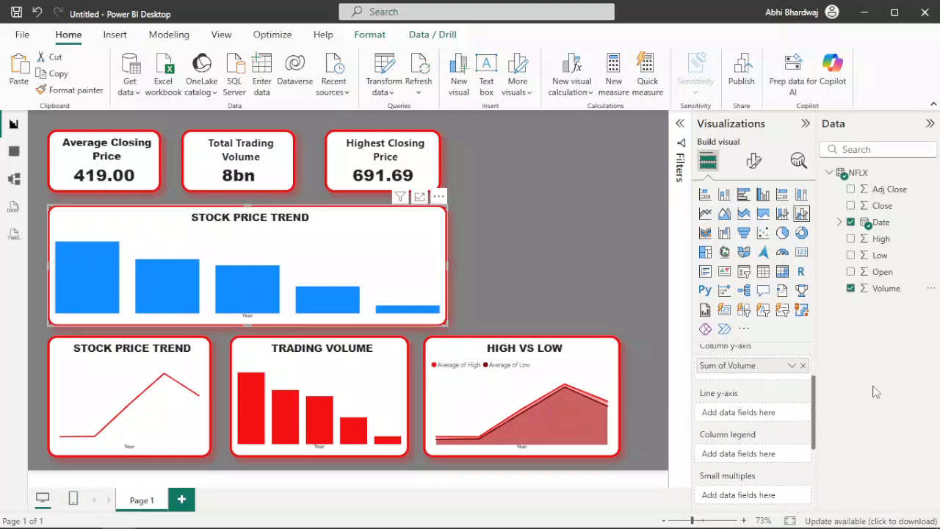
left_click_drag(882, 206, 755, 415)
left_click(792, 413)
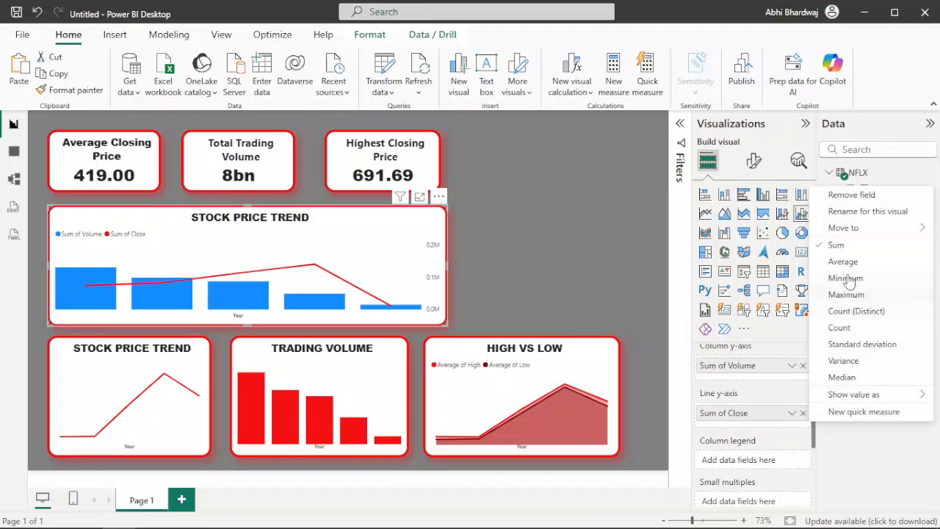
left_click(826, 260)
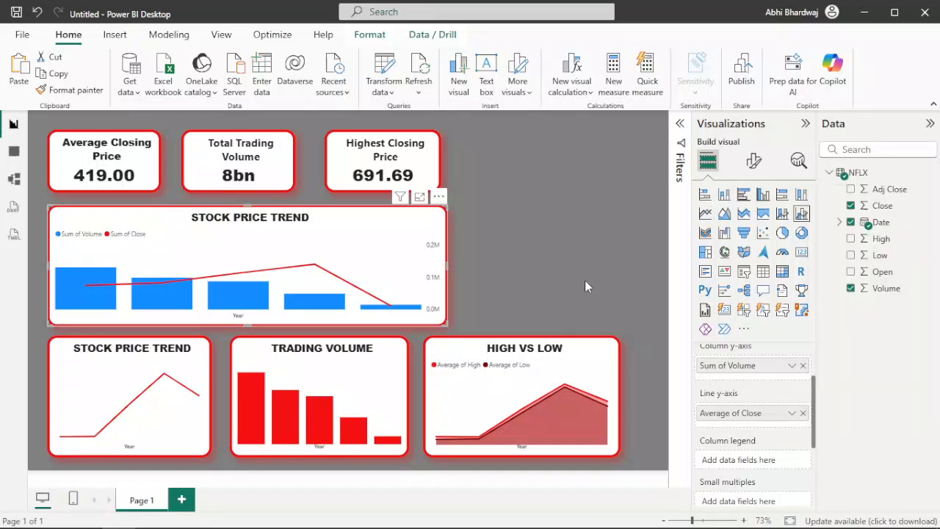
- Set the column color of the wide combo chart to the dark red used in the area chart
left_click(753, 160)
scroll(748, 381, "down", 3)
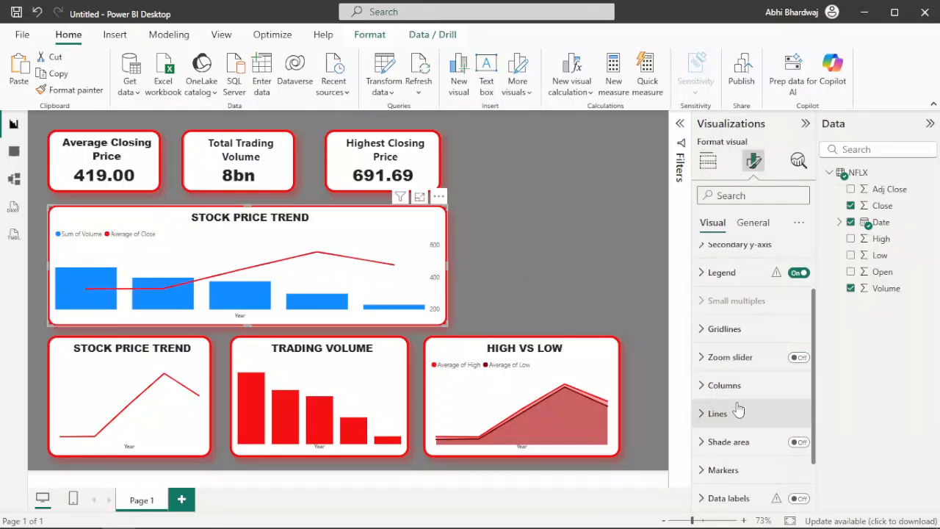
left_click(734, 387)
scroll(734, 403, "down", 5)
left_click(729, 316)
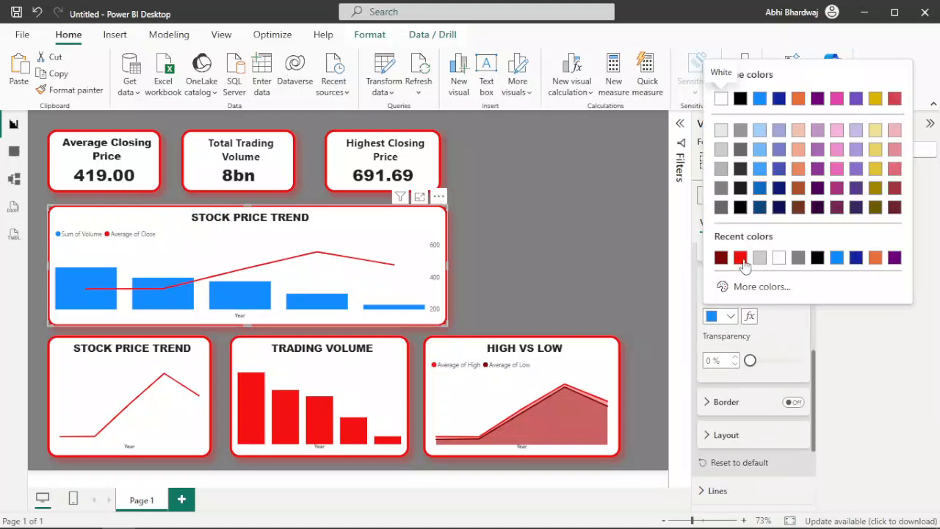
left_click(740, 258)
left_click(730, 316)
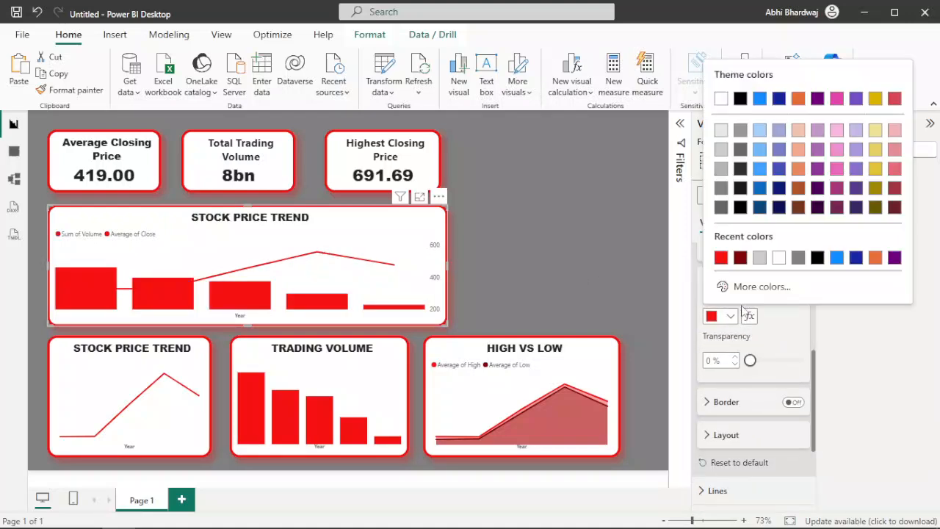
left_click(740, 258)
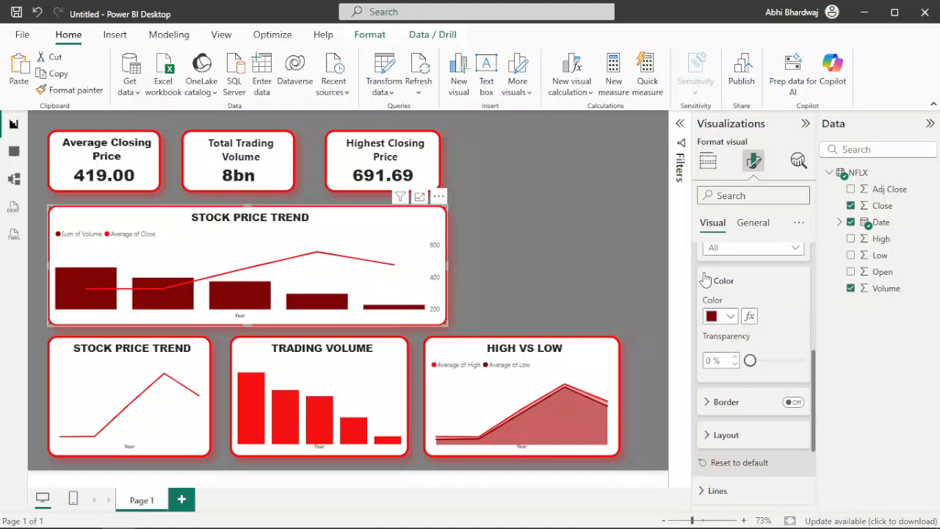
left_click(561, 258)
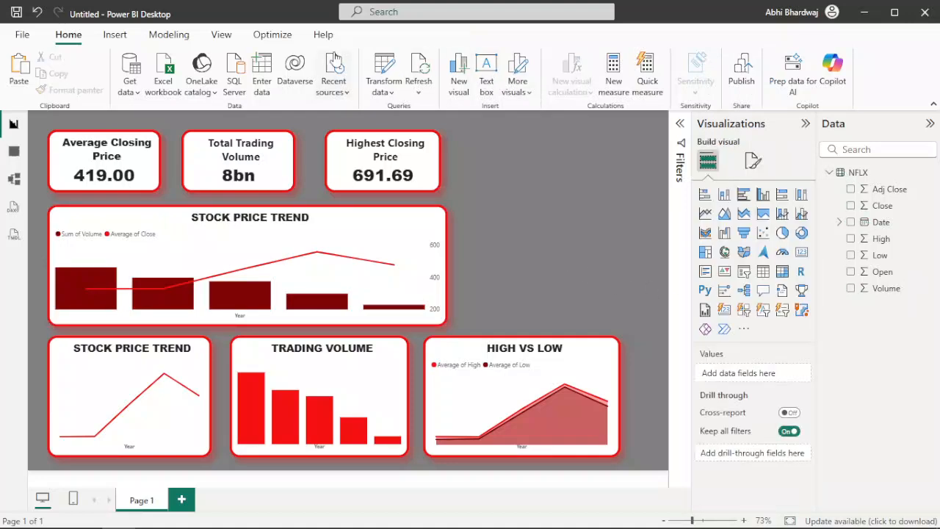
- Open the options for inserting an element on the report page
left_click(116, 35)
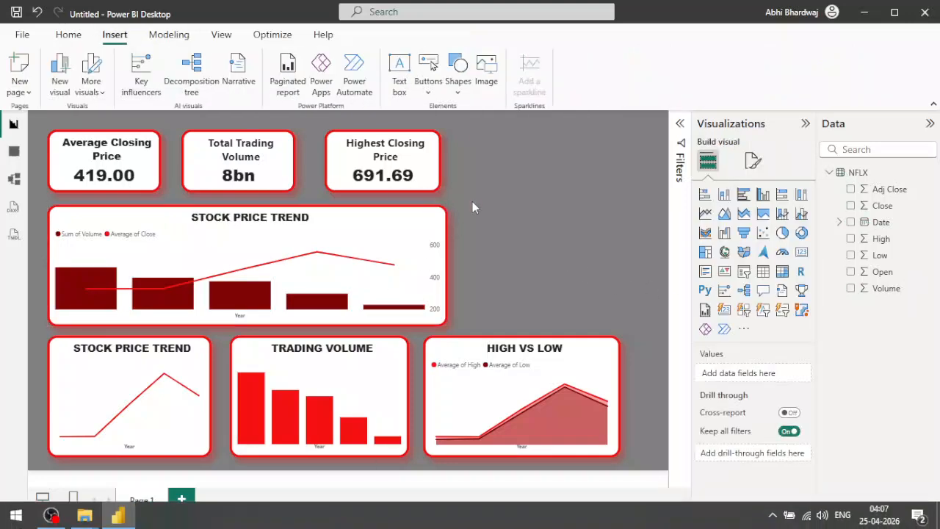